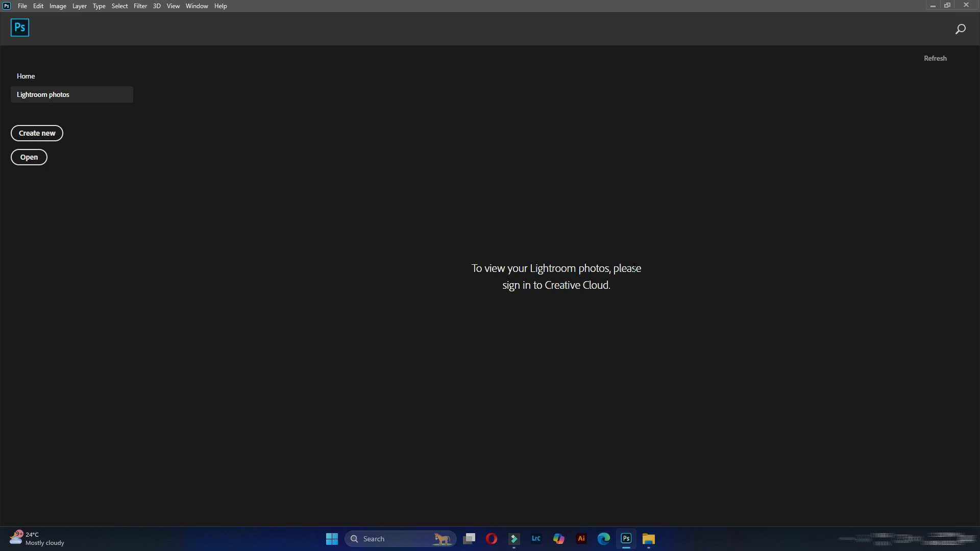
- Open VASTA SHANTI (2).psd and VASTA SHANTI (1).psd from the YOU TUBE folder on drive D
{"action": "left_click", "coordinate": [649, 539]}
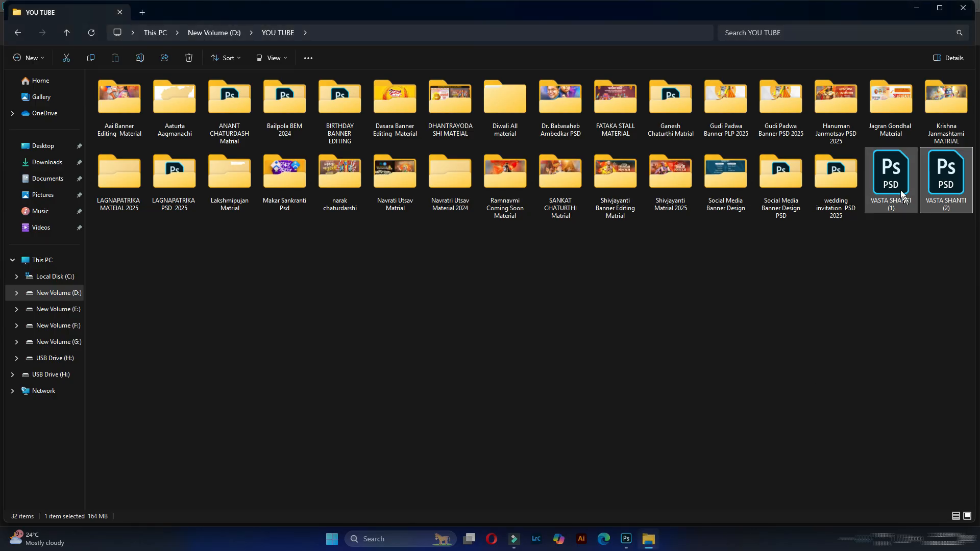
{"action": "double_click", "coordinate": [893, 173]}
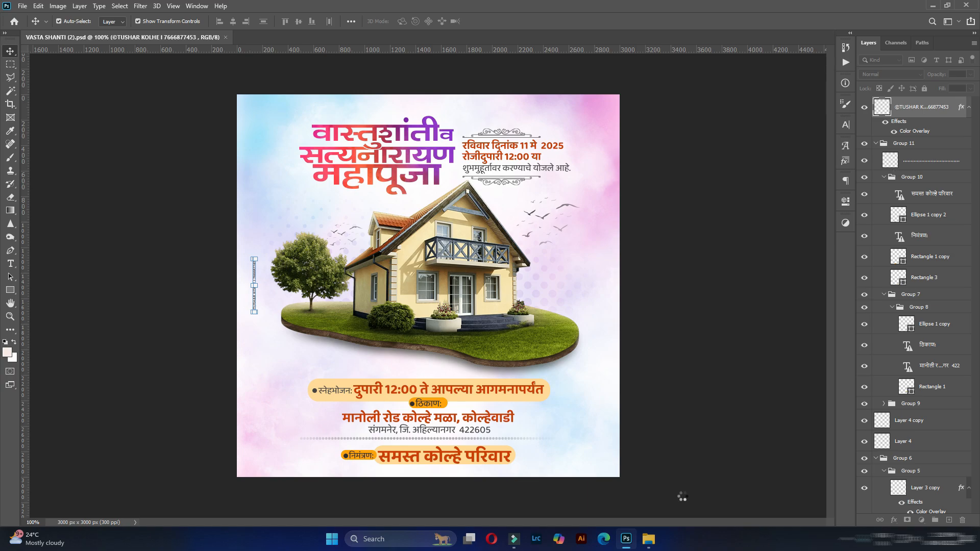
{"action": "left_click", "coordinate": [656, 546]}
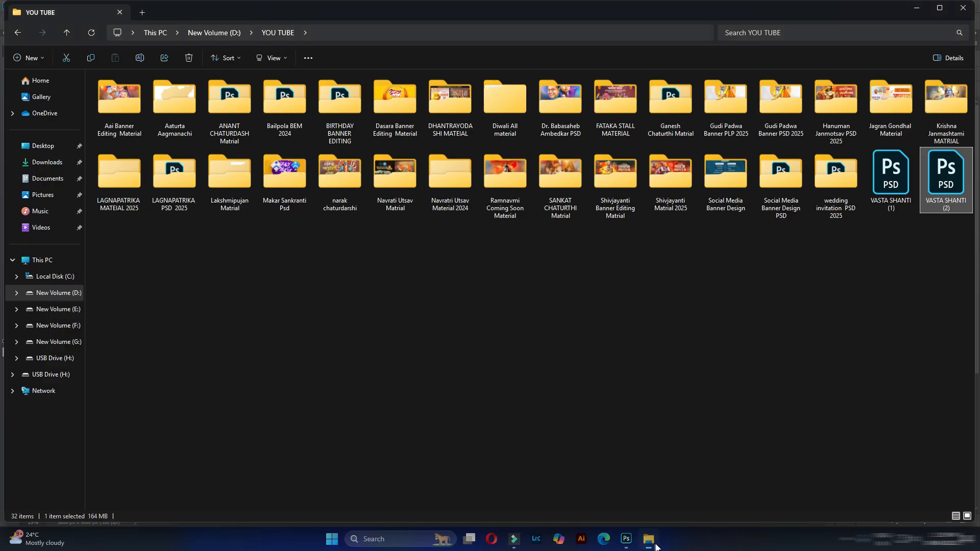
{"action": "double_click", "coordinate": [898, 202]}
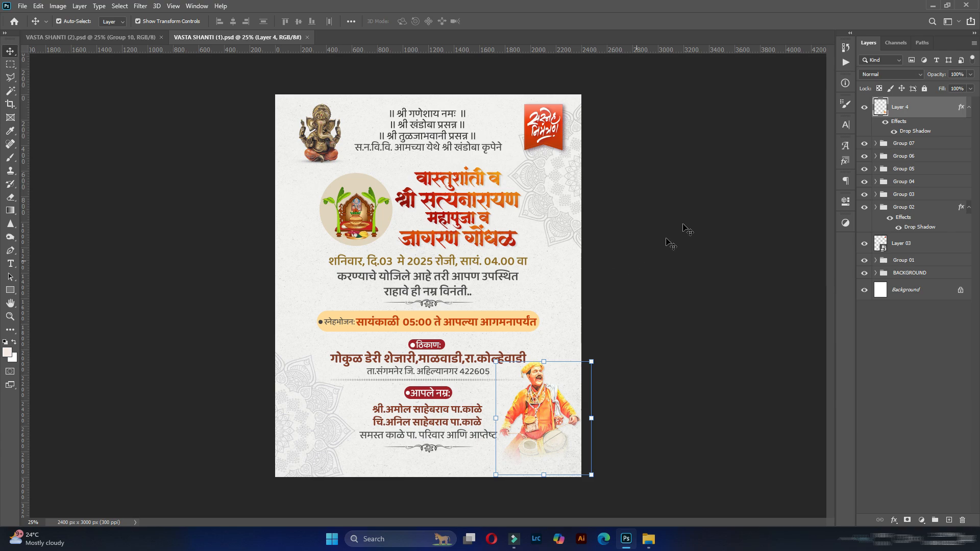
- Hide every layer and group from Layer 4 down to Group 01 and select the BACKGROUND group
{"action": "left_click_drag", "start_coordinate": [864, 107], "coordinate": [864, 263]}
{"action": "left_click", "coordinate": [874, 272]}
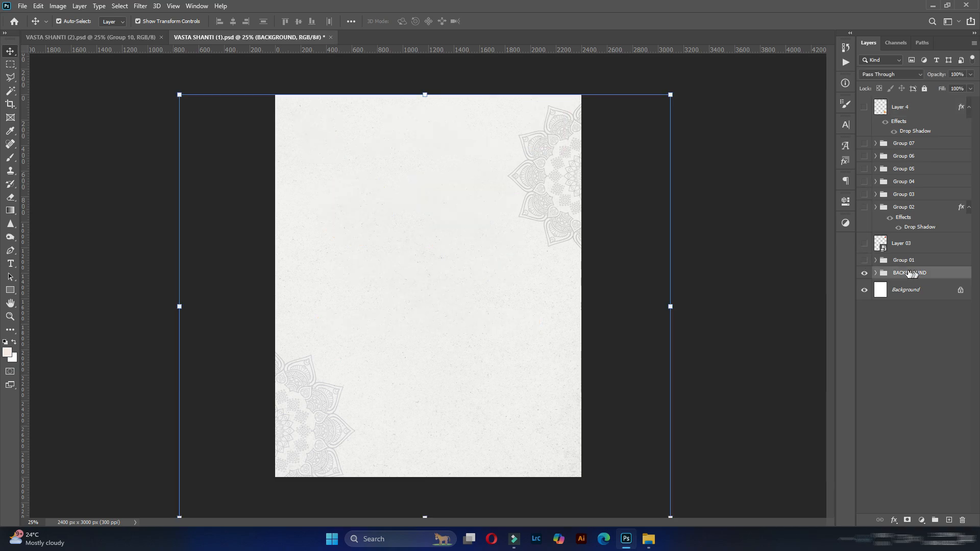
- Show Group 01, Layer 03 and Group 02 one after another above the BACKGROUND group
{"action": "left_click", "coordinate": [865, 261]}
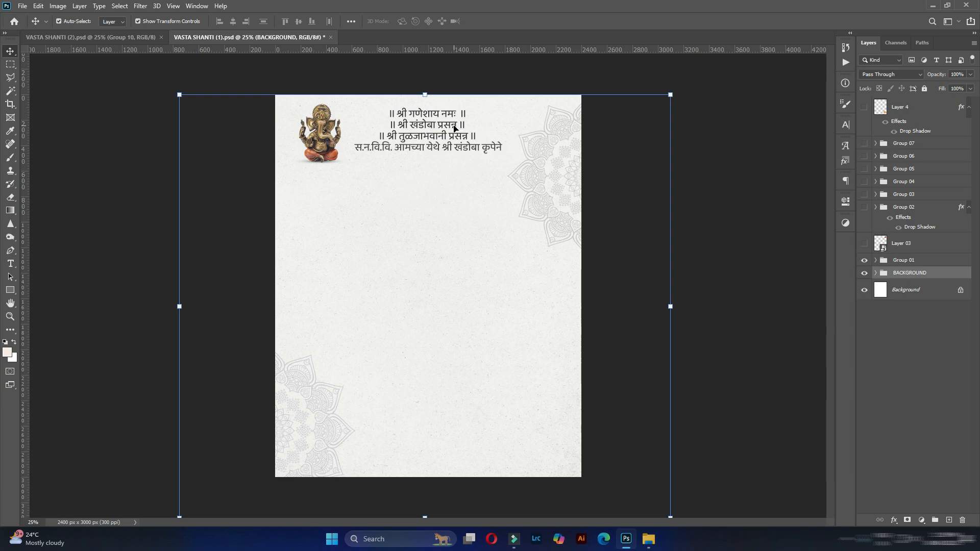
{"action": "left_click", "coordinate": [911, 249]}
{"action": "left_click", "coordinate": [865, 244]}
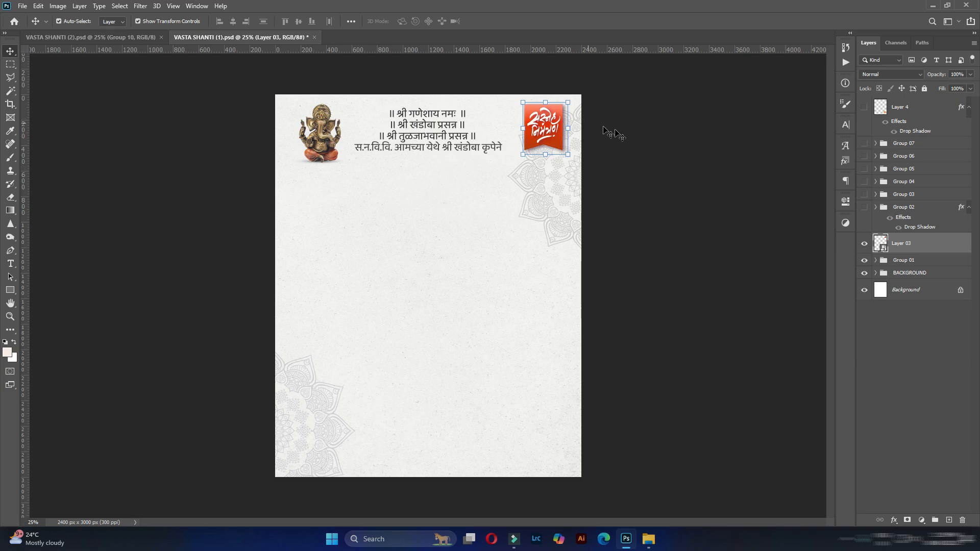
{"action": "left_click", "coordinate": [909, 208]}
{"action": "left_click", "coordinate": [862, 206]}
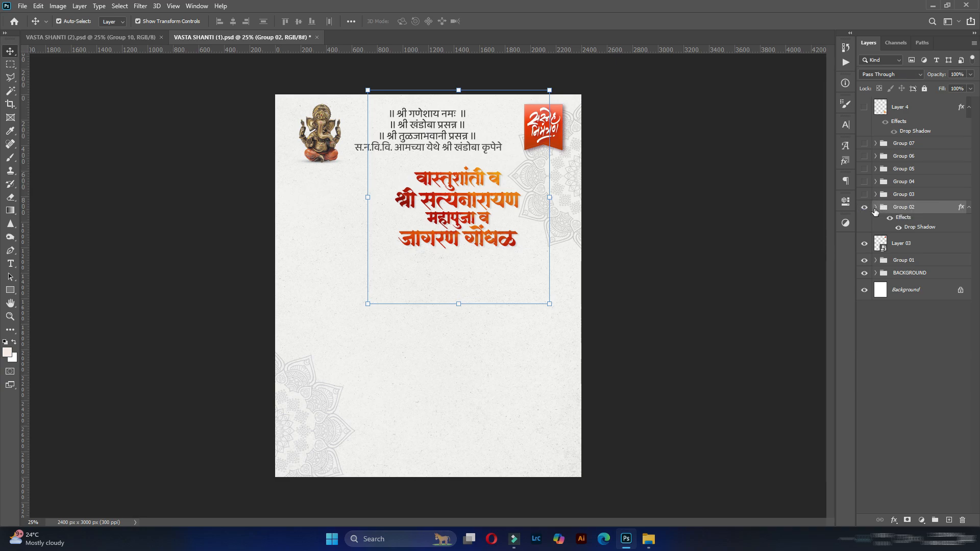
- Examine Group 02 by toggling the last title line's text layer and its clipped Smolder texture, and inspect the heading up close
{"action": "left_click", "coordinate": [876, 207]}
{"action": "left_click", "coordinate": [919, 263]}
{"action": "left_click", "coordinate": [864, 257]}
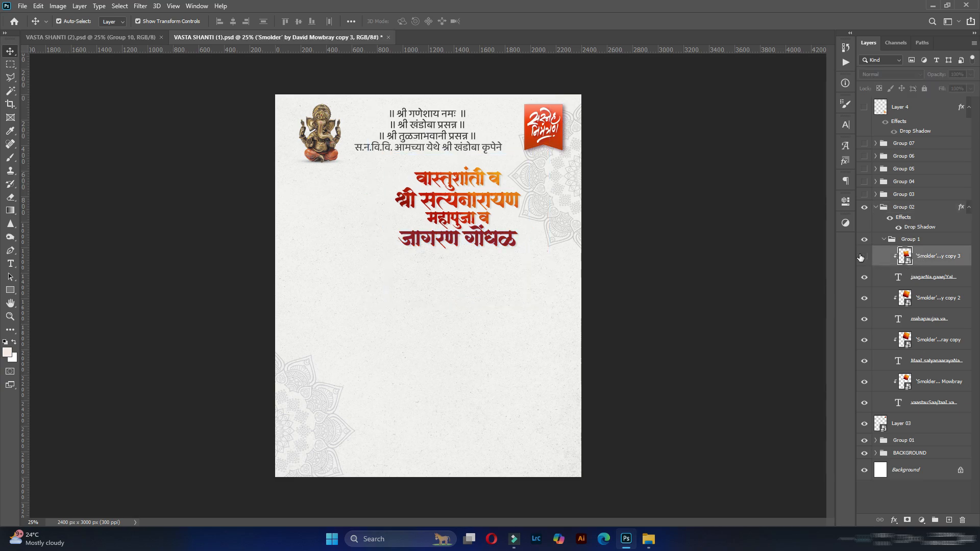
{"action": "left_click", "coordinate": [863, 257]}
{"action": "left_click", "coordinate": [863, 277]}
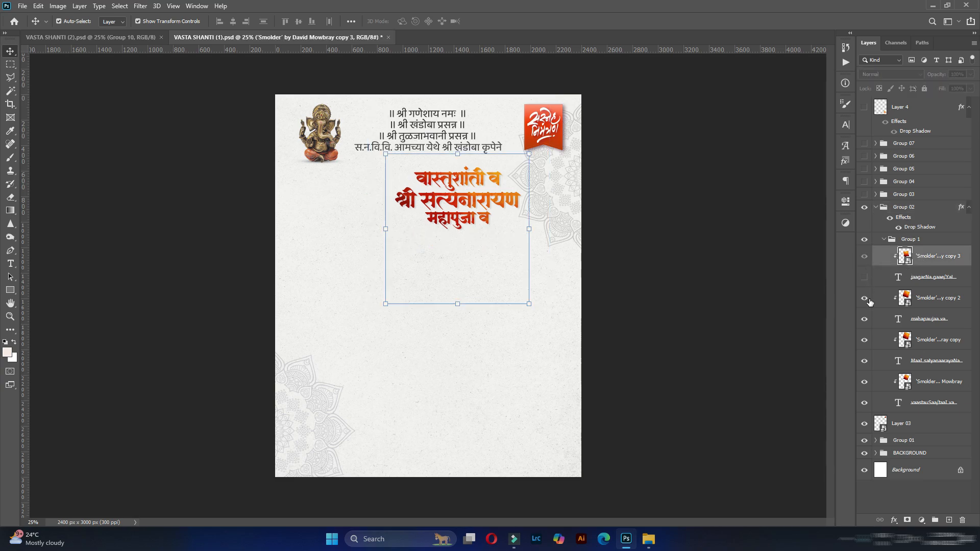
{"action": "left_click", "coordinate": [864, 278]}
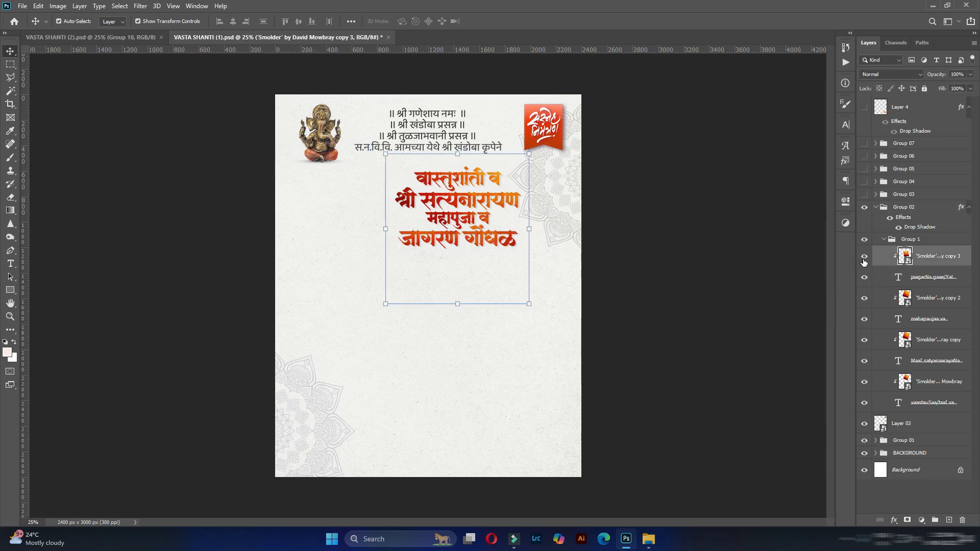
{"action": "left_click", "coordinate": [884, 240]}
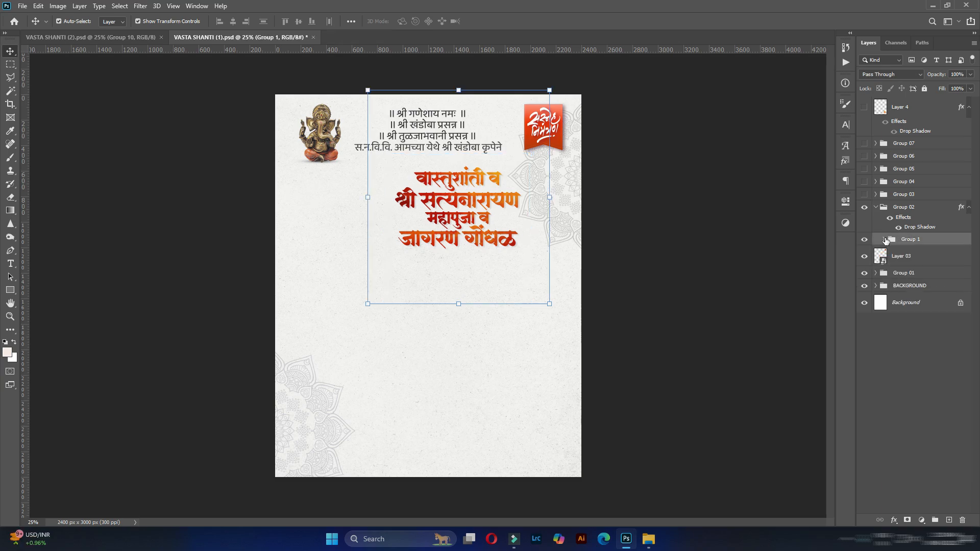
{"action": "scroll", "coordinate": [422, 213], "scroll_direction": "up", "scroll_amount": 8}
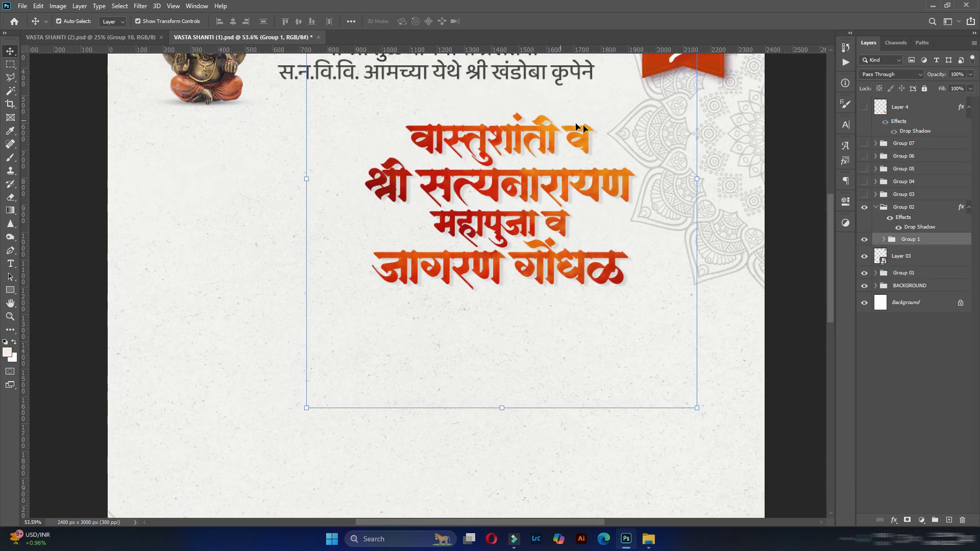
{"action": "scroll", "coordinate": [641, 240], "scroll_direction": "down", "scroll_amount": 6}
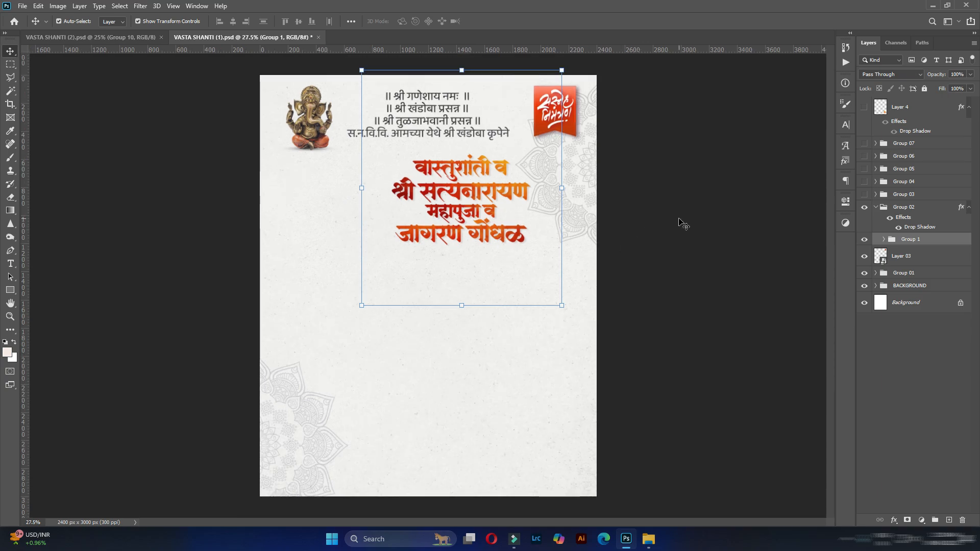
- Show Group 03 with the puja illustration and Group 04 with the date and invitation text
{"action": "left_click", "coordinate": [874, 197]}
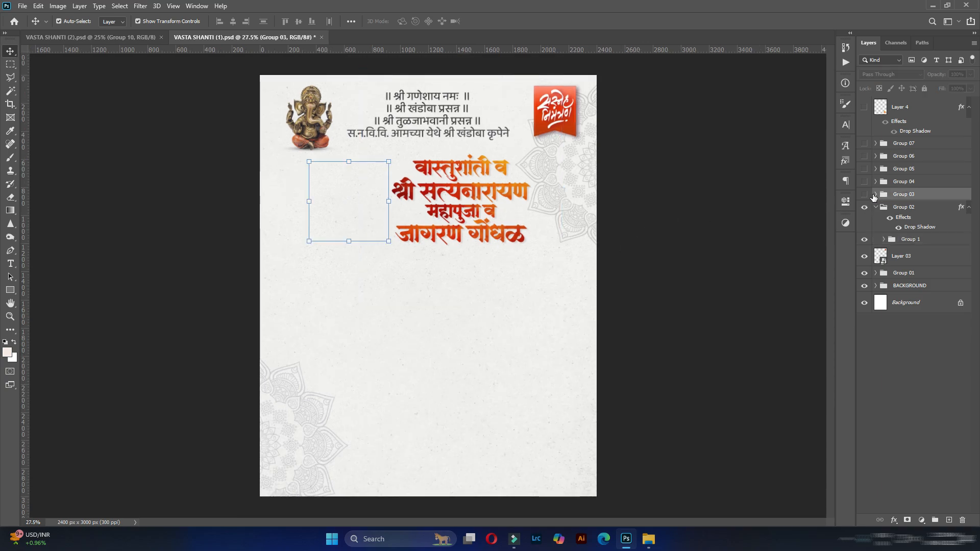
{"action": "left_click", "coordinate": [864, 194]}
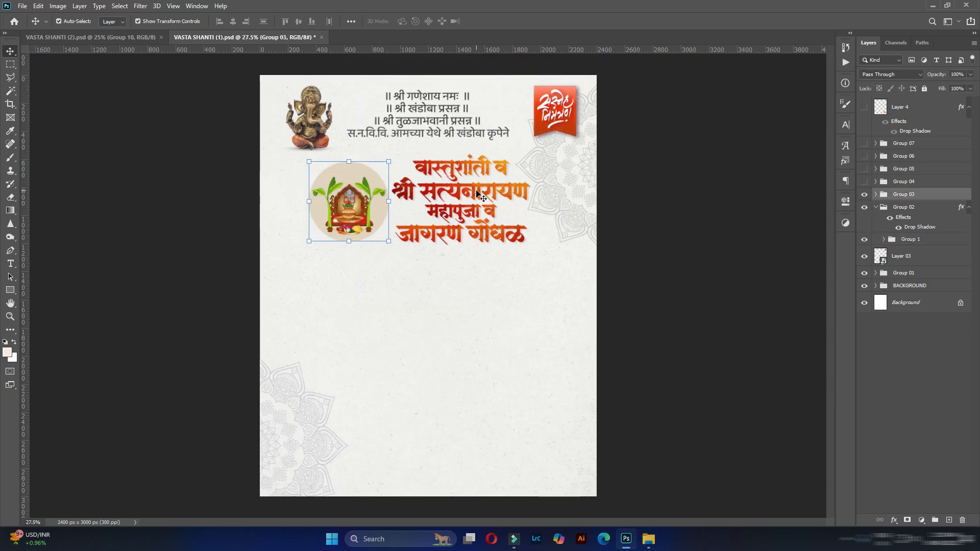
{"action": "scroll", "coordinate": [367, 204], "scroll_direction": "up", "scroll_amount": 2}
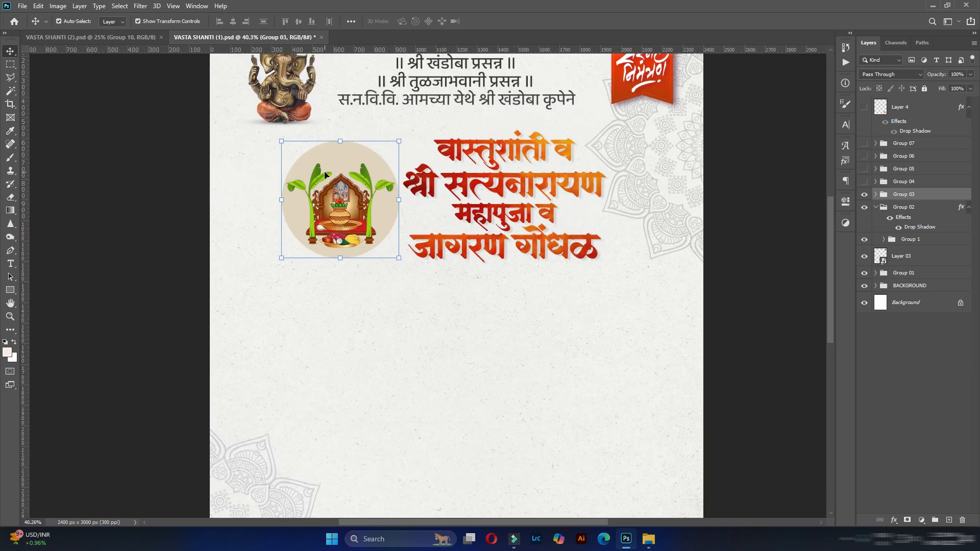
{"action": "left_click", "coordinate": [864, 182]}
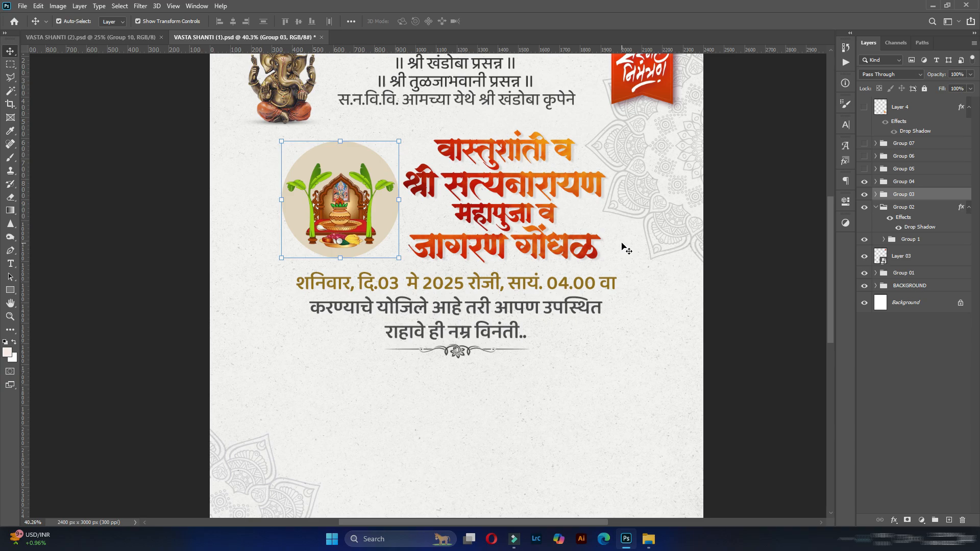
- Show Group 05 with the meal time banner and Group 06 with the venue details
{"action": "left_click", "coordinate": [919, 169]}
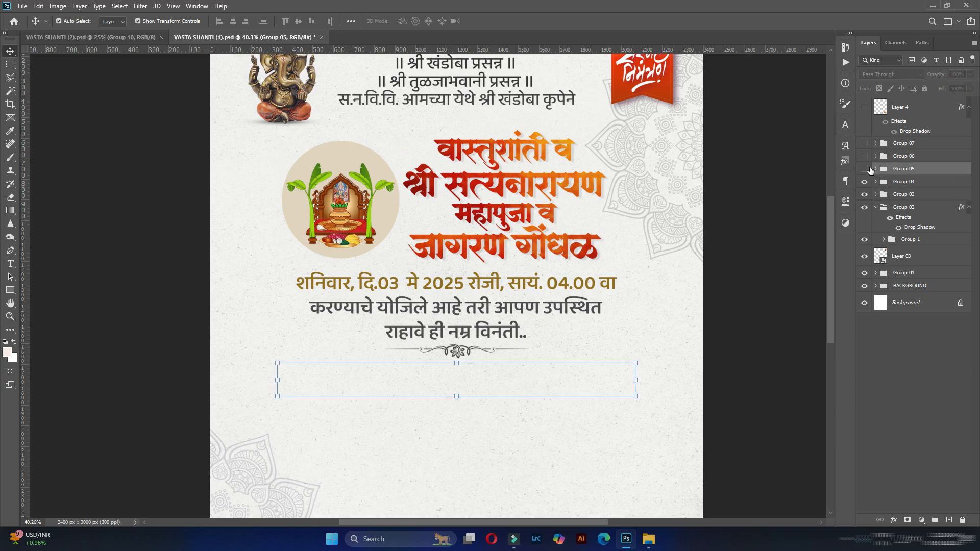
{"action": "left_click", "coordinate": [864, 168]}
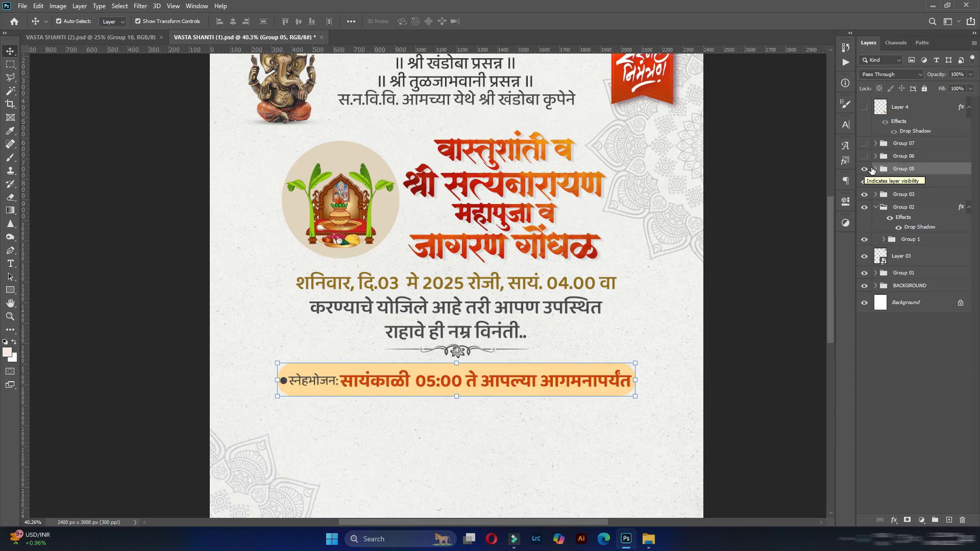
{"action": "left_click", "coordinate": [917, 158]}
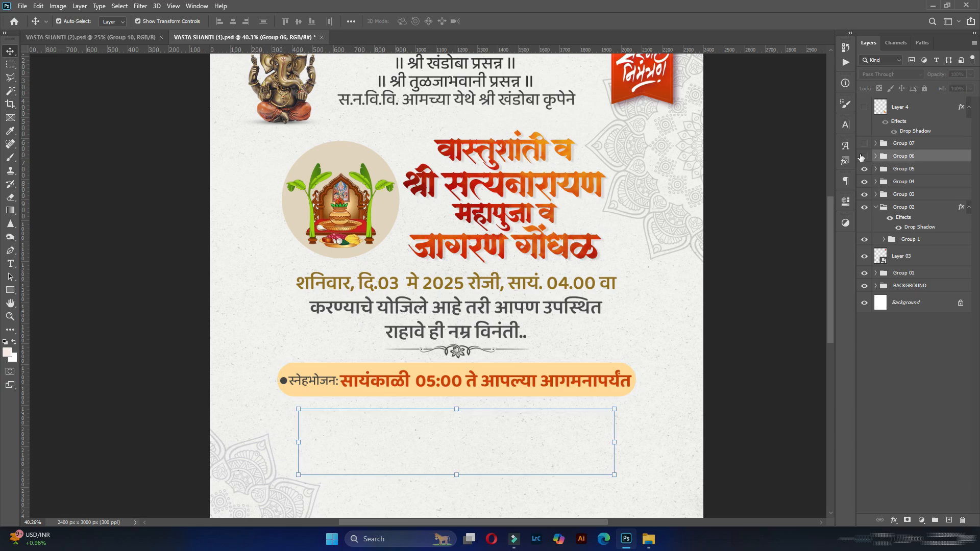
{"action": "left_click", "coordinate": [863, 156]}
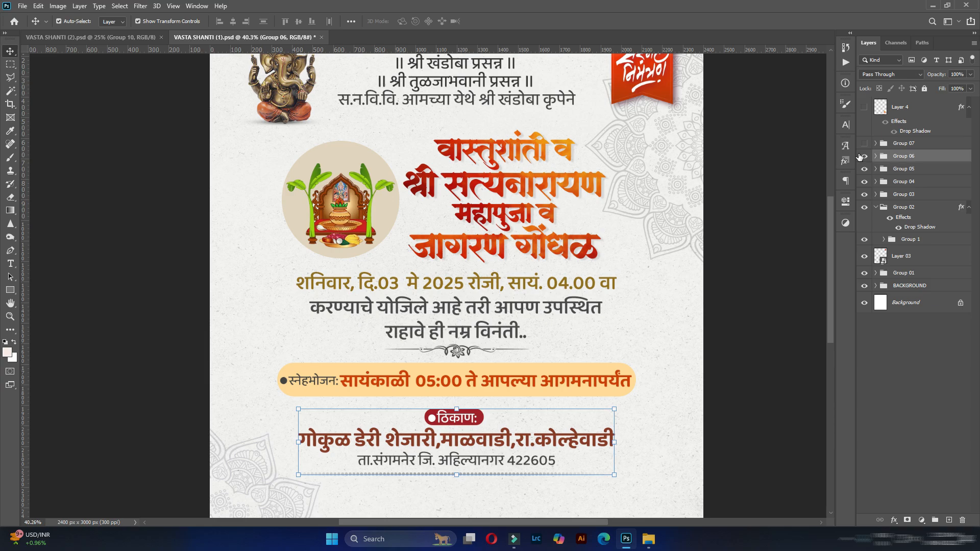
- Show Group 07 with the host names and Layer 4 with the drummer figure
{"action": "left_click", "coordinate": [928, 133]}
{"action": "left_click", "coordinate": [887, 147]}
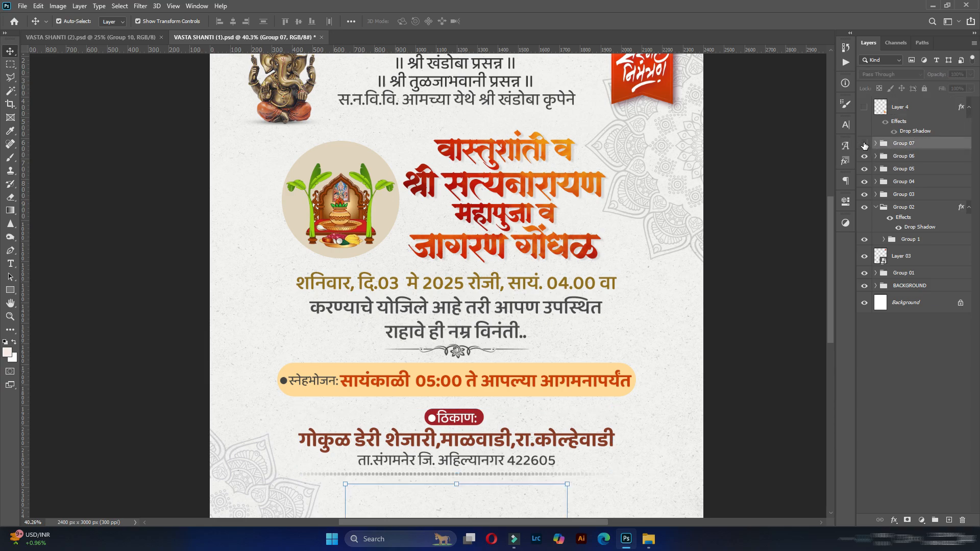
{"action": "left_click", "coordinate": [864, 144]}
{"action": "scroll", "coordinate": [488, 476], "scroll_direction": "down", "scroll_amount": 5}
{"action": "scroll", "coordinate": [474, 477], "scroll_direction": "up", "scroll_amount": 6}
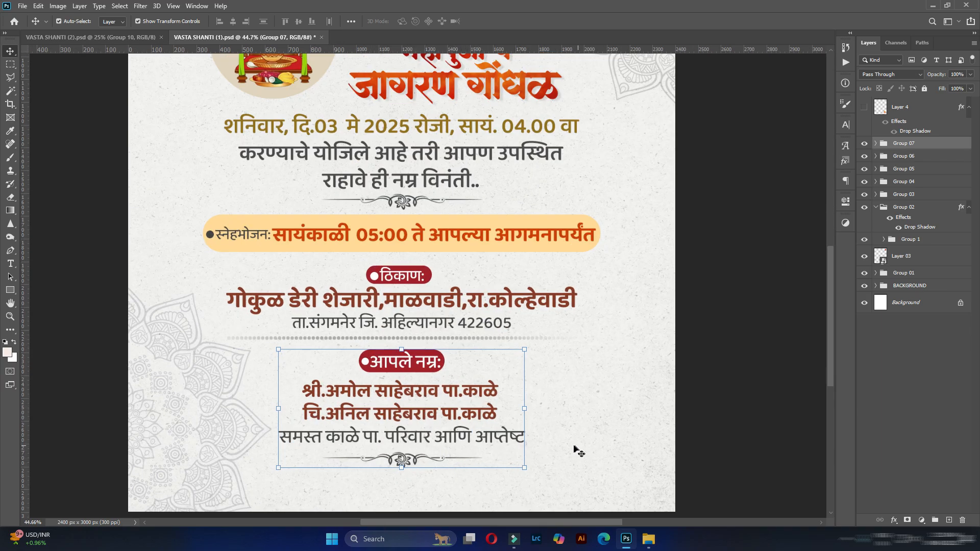
{"action": "left_click", "coordinate": [864, 107]}
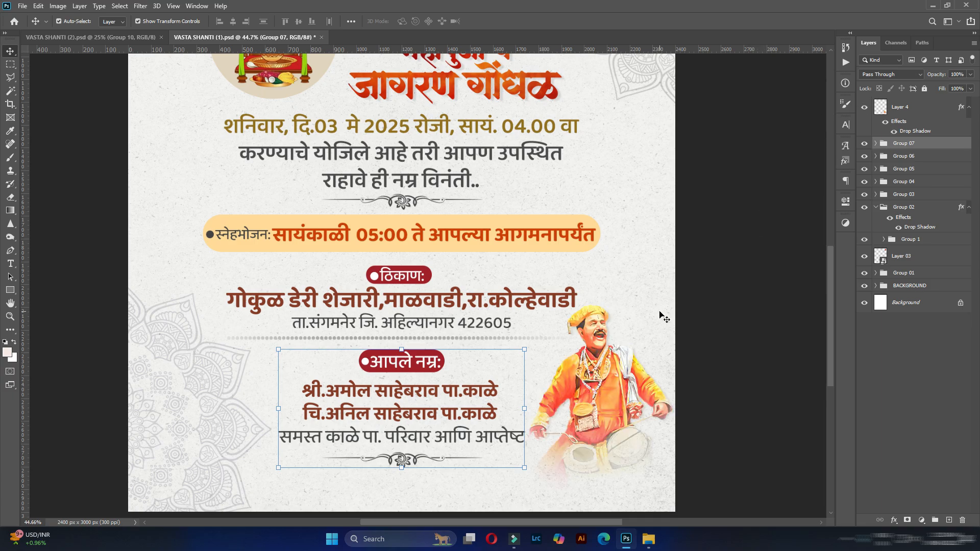
{"action": "scroll", "coordinate": [567, 387], "scroll_direction": "up", "scroll_amount": 1}
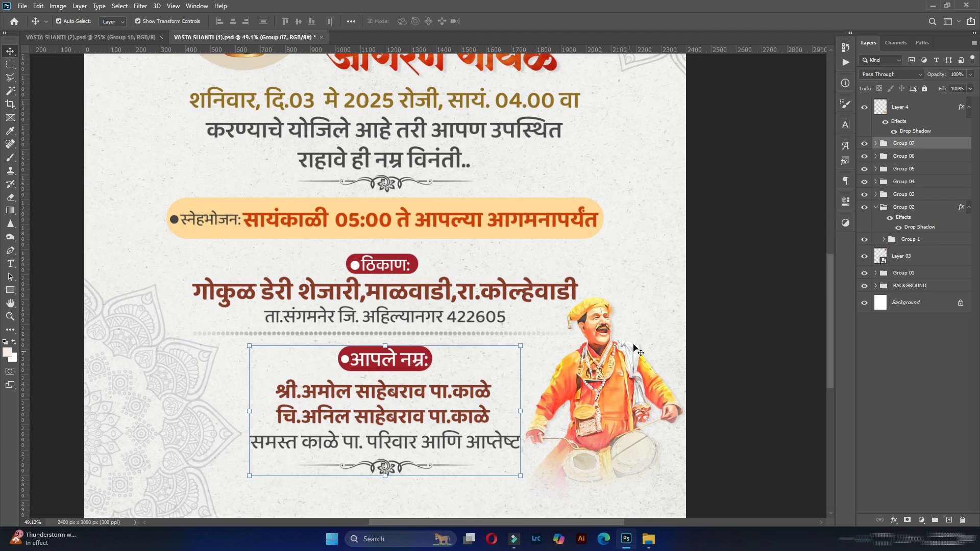
- Toggle Layer 4's drop shadow to compare its effect, and review its settings in Layer Style without changing them
{"action": "left_click", "coordinate": [896, 131]}
{"action": "left_click", "coordinate": [895, 131]}
{"action": "left_click", "coordinate": [896, 132]}
{"action": "left_click", "coordinate": [895, 133]}
{"action": "double_click", "coordinate": [916, 134]}
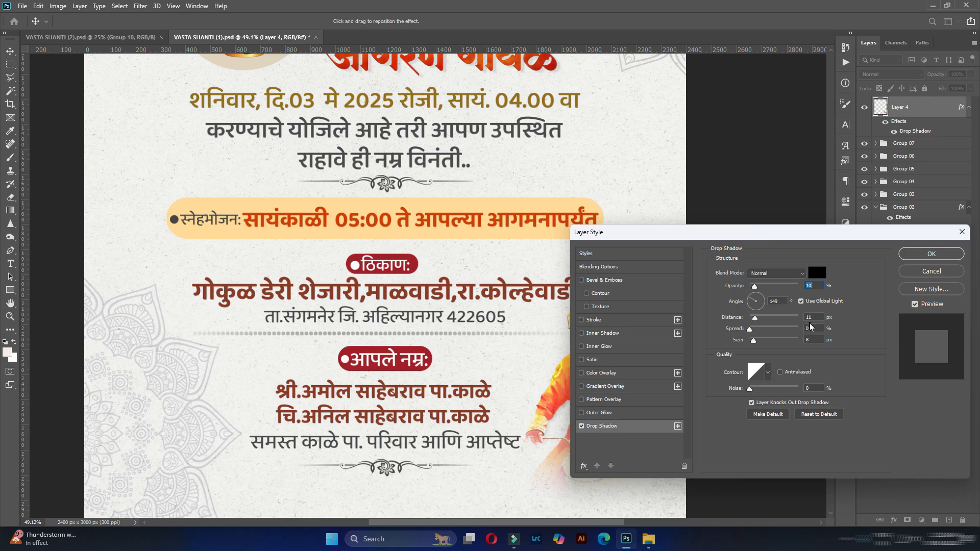
{"action": "left_click", "coordinate": [905, 271]}
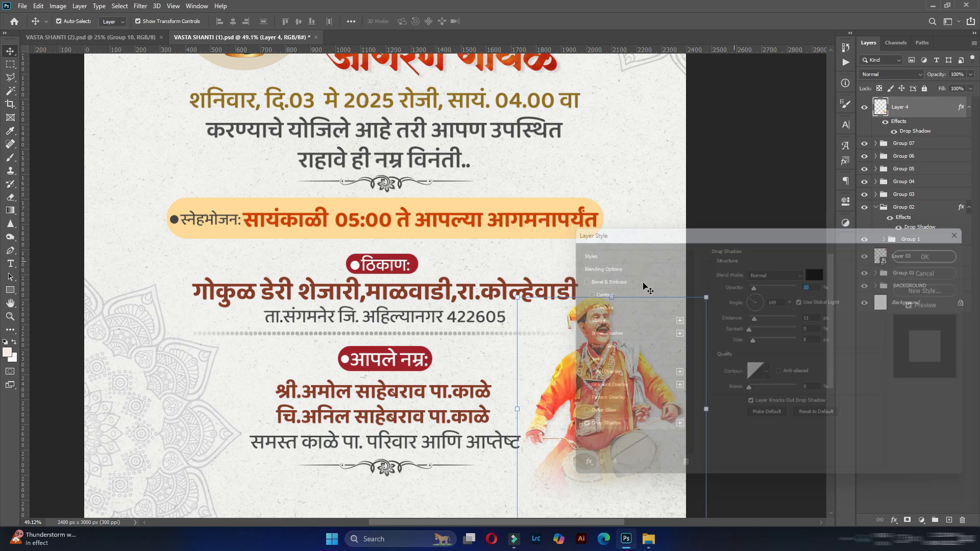
- Deselect Layer 4 and view the whole invitation design
{"action": "scroll", "coordinate": [631, 330], "scroll_direction": "down", "scroll_amount": 3}
{"action": "scroll", "coordinate": [608, 327], "scroll_direction": "down", "scroll_amount": 1}
{"action": "left_click", "coordinate": [697, 281]}
{"action": "scroll", "coordinate": [586, 275], "scroll_direction": "down", "scroll_amount": 3}
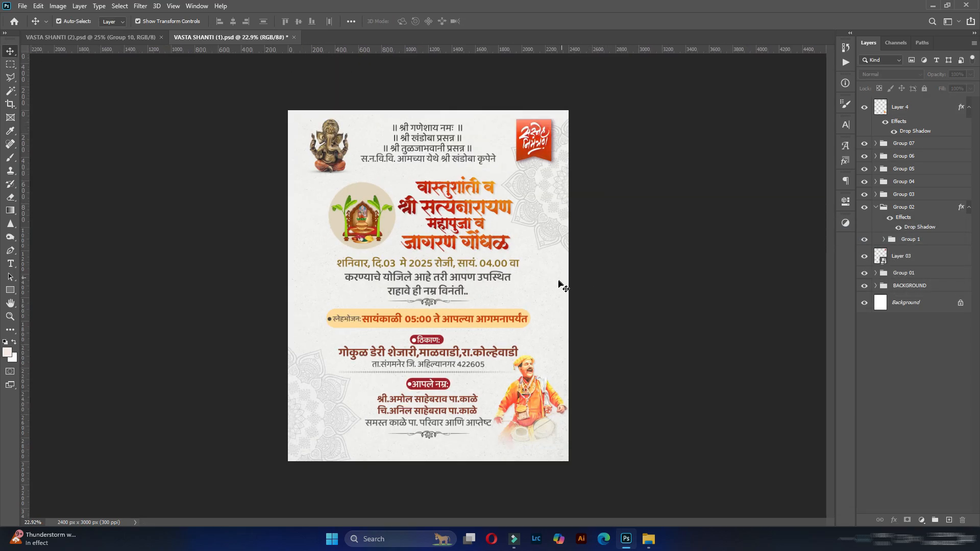
{"action": "scroll", "coordinate": [556, 284], "scroll_direction": "up", "scroll_amount": 2}
- Switch to VASTA SHANTI (2).psd and toggle the visibility of the Layer 1 background to examine it
{"action": "key", "text": "ctrl+Tab"}
{"action": "scroll", "coordinate": [532, 235], "scroll_direction": "down", "scroll_amount": 1}
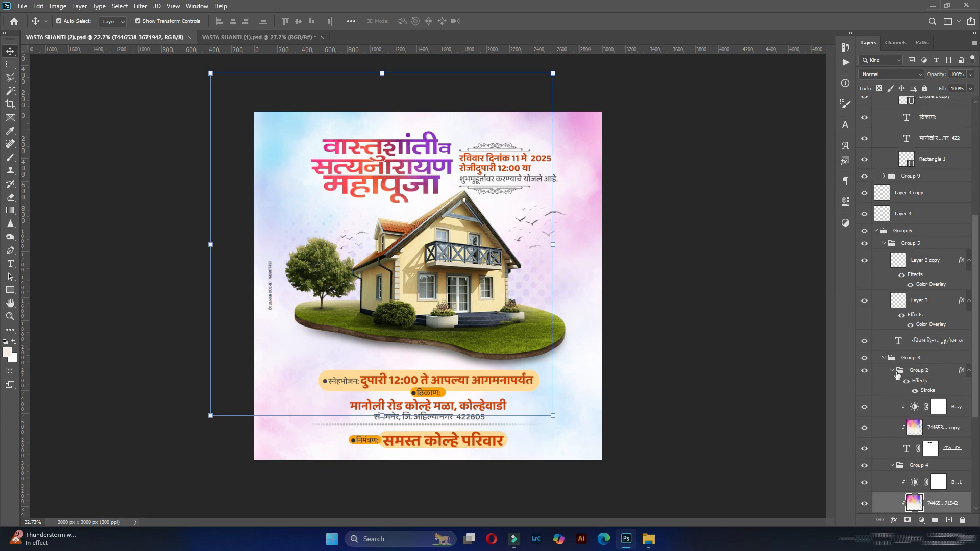
{"action": "scroll", "coordinate": [914, 449], "scroll_direction": "down", "scroll_amount": 5}
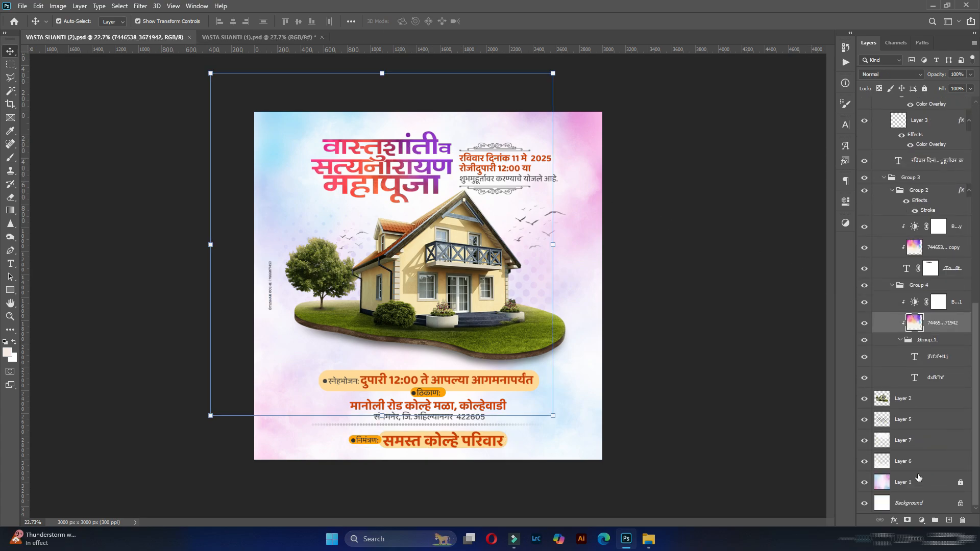
{"action": "left_click", "coordinate": [919, 480]}
{"action": "left_click", "coordinate": [864, 482]}
{"action": "left_click", "coordinate": [864, 482]}
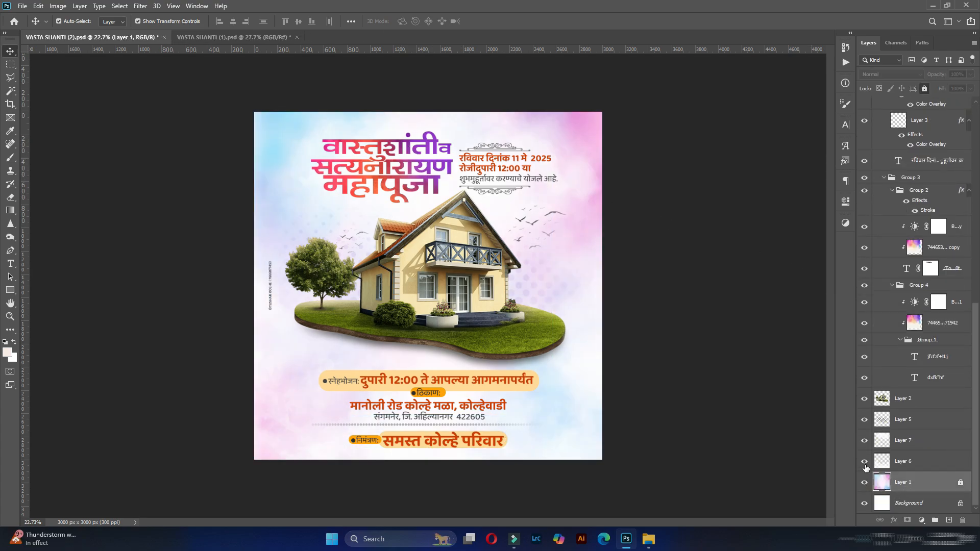
- Toggle the visibility of Layer 6 to compare the background with and without it
{"action": "left_click", "coordinate": [865, 463]}
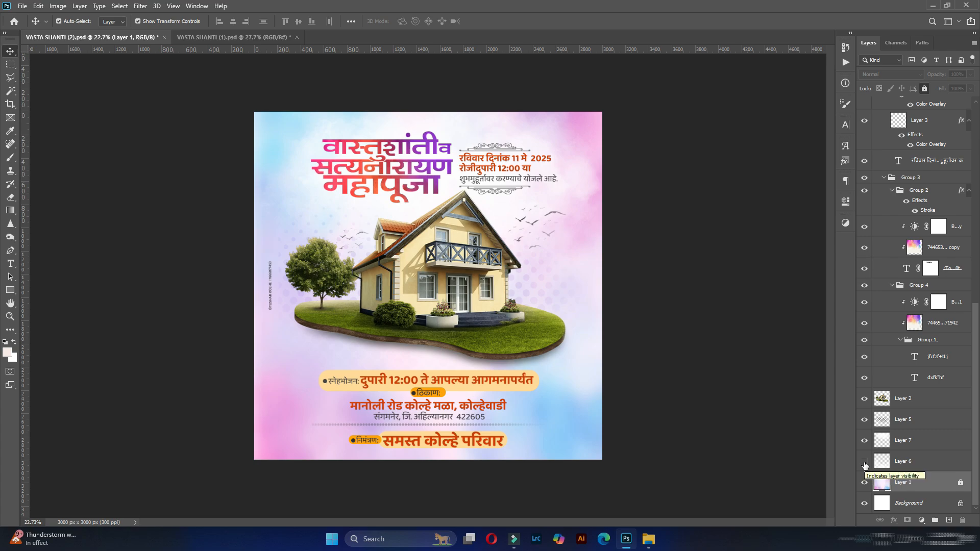
{"action": "left_click", "coordinate": [864, 464]}
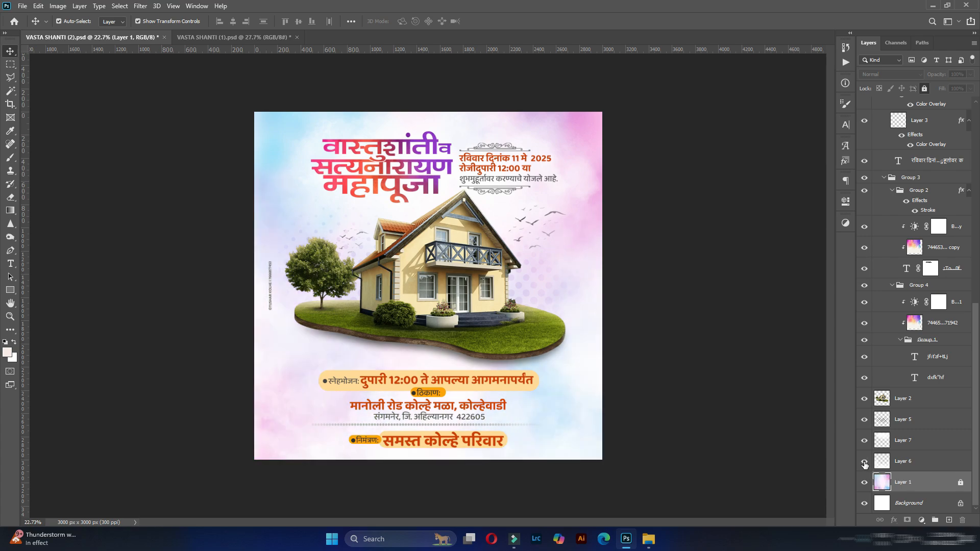
{"action": "left_click", "coordinate": [864, 464]}
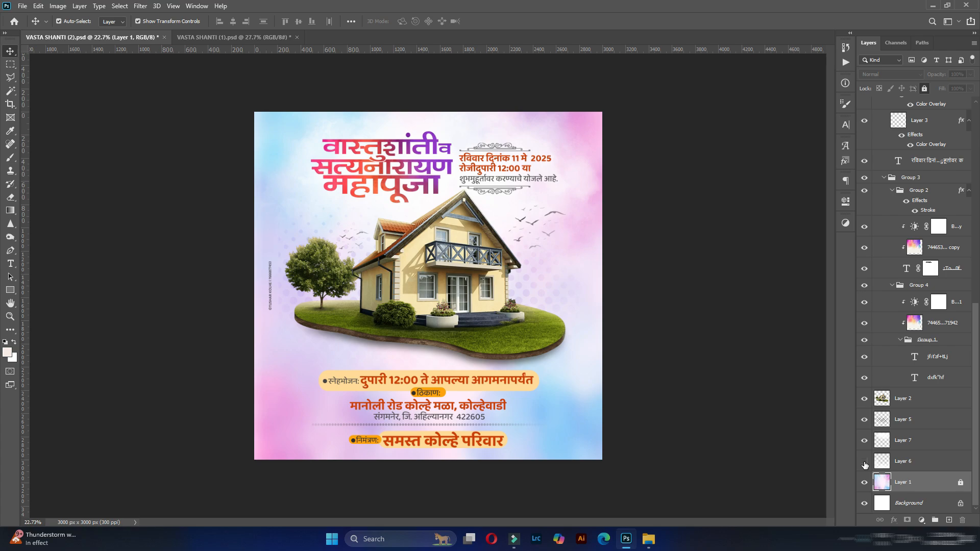
- Restore Layer 6's visibility and toggle Layer 7 to compare the background with and without it
{"action": "left_click", "coordinate": [864, 465]}
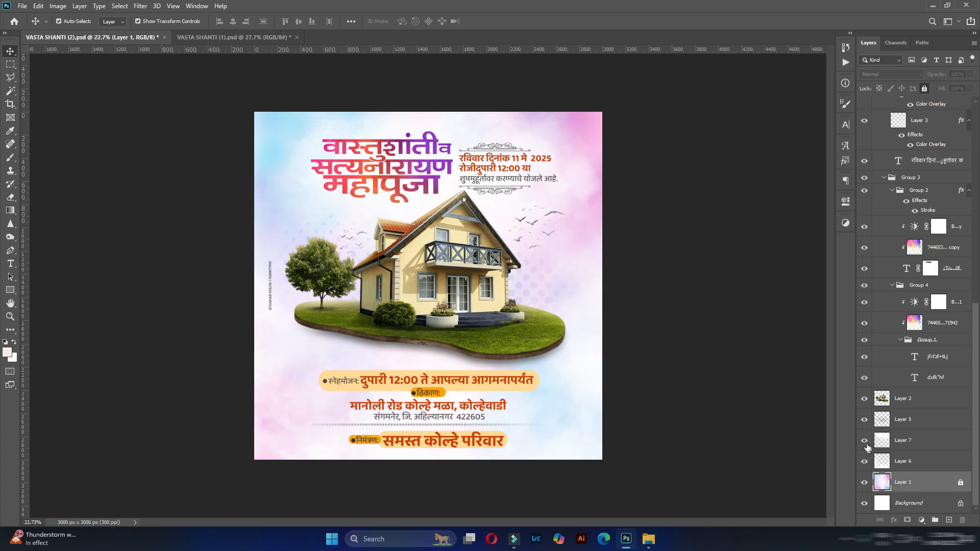
{"action": "left_click", "coordinate": [865, 441]}
{"action": "left_click", "coordinate": [865, 440]}
{"action": "left_click", "coordinate": [865, 440]}
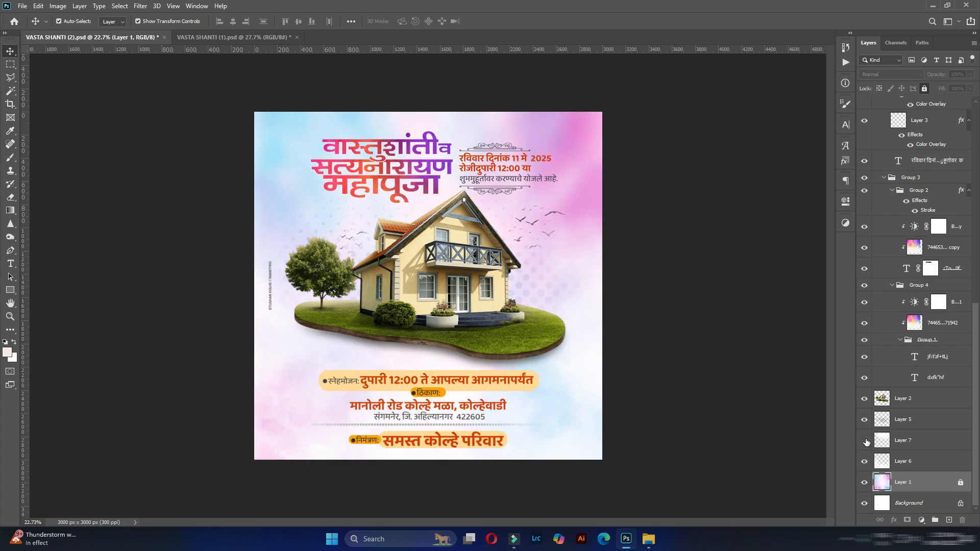
{"action": "left_click", "coordinate": [865, 441]}
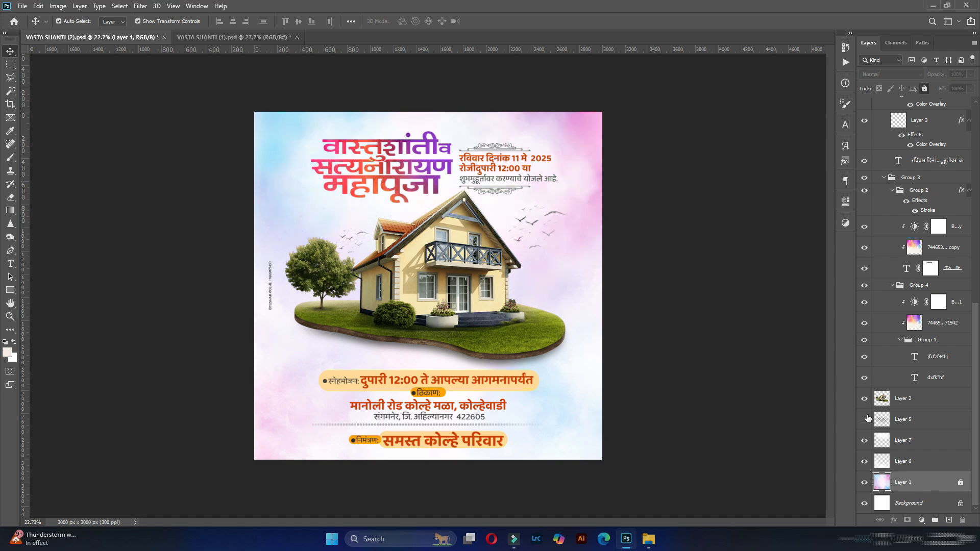
- Toggle the visibility of Layer 5 and the Layer 2 house image to examine what each contributes to the design
{"action": "scroll", "coordinate": [570, 304], "scroll_direction": "up", "scroll_amount": 3}
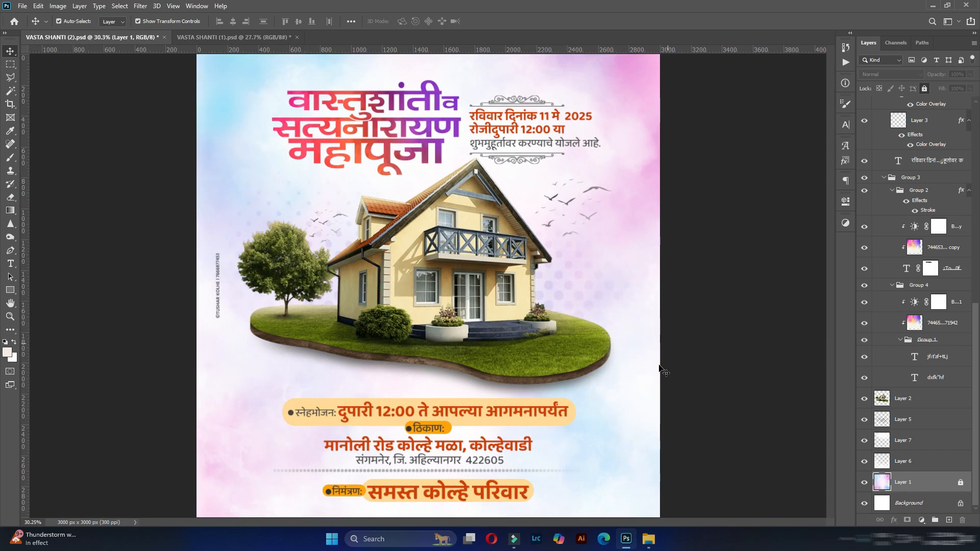
{"action": "left_click", "coordinate": [866, 420]}
{"action": "left_click", "coordinate": [866, 420]}
{"action": "left_click", "coordinate": [866, 419]}
{"action": "left_click", "coordinate": [865, 398]}
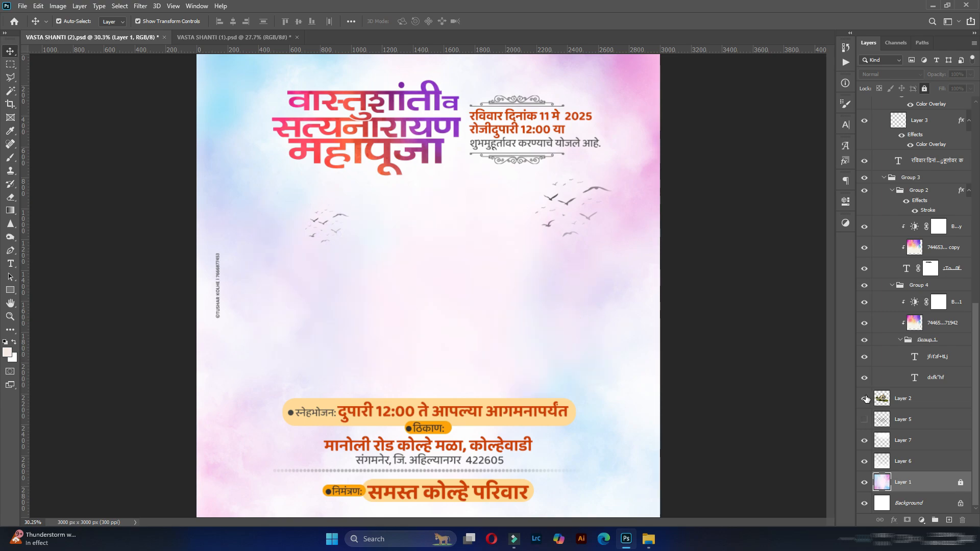
{"action": "left_click", "coordinate": [865, 398]}
- Examine Group 5 and its parent Group 6, collapsing both in the layer structure
{"action": "scroll", "coordinate": [866, 357], "scroll_direction": "up", "scroll_amount": 3}
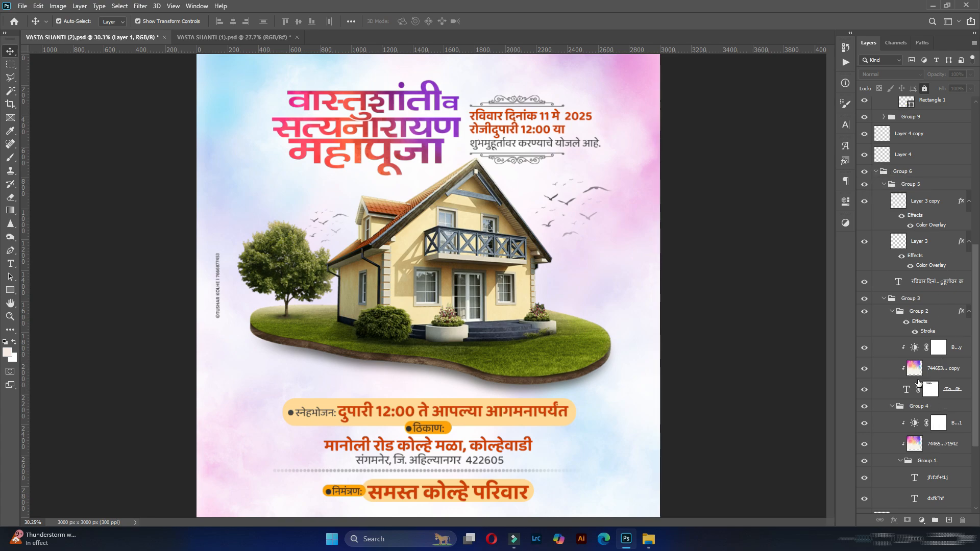
{"action": "left_click", "coordinate": [892, 185]}
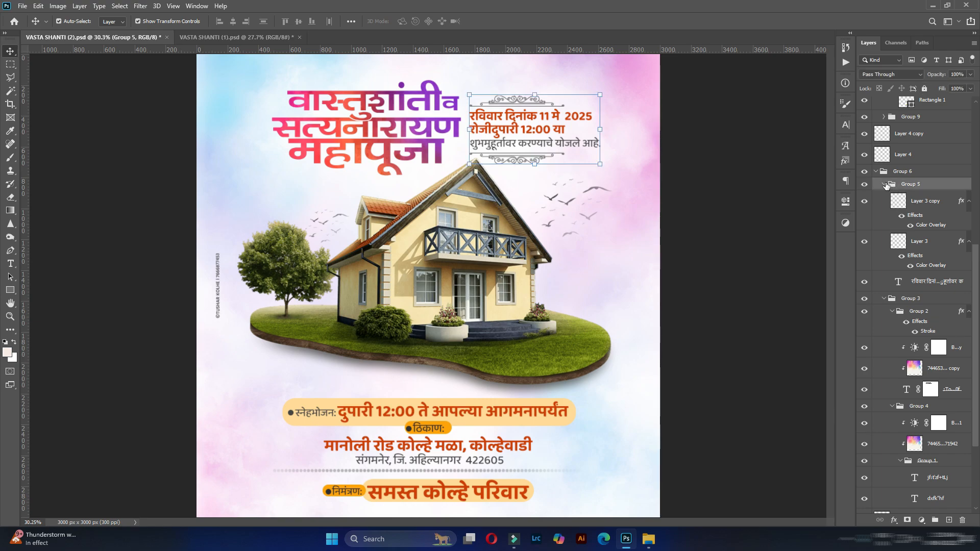
{"action": "left_click", "coordinate": [884, 184]}
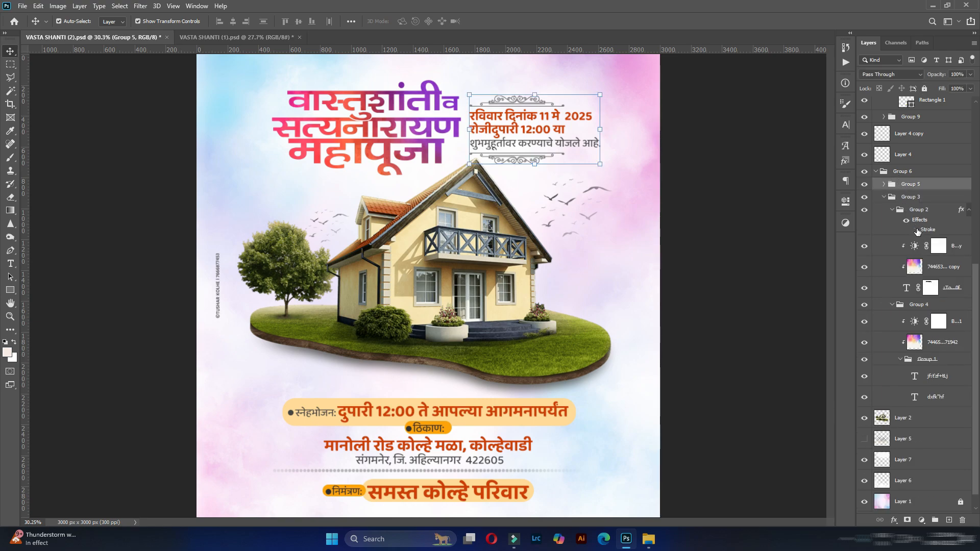
{"action": "left_click", "coordinate": [885, 172]}
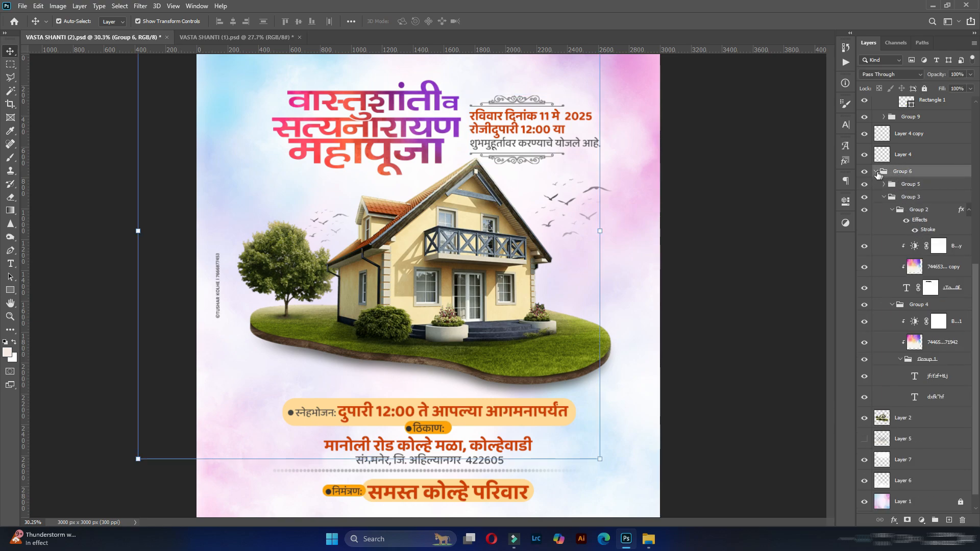
{"action": "left_click", "coordinate": [876, 171]}
- Select the date and time text layer and inspect the invitation's lower text blocks up close before viewing the whole design
{"action": "left_click", "coordinate": [551, 124]}
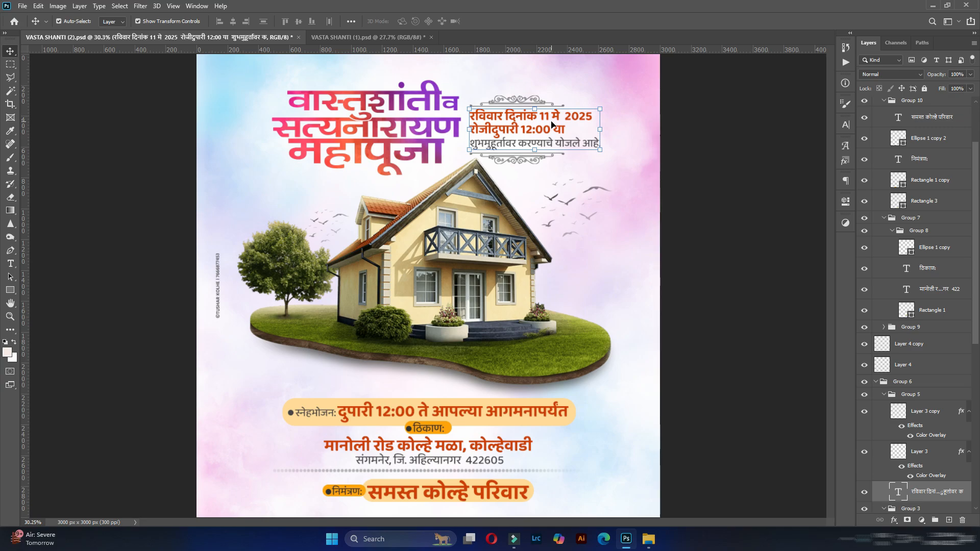
{"action": "scroll", "coordinate": [477, 416], "scroll_direction": "up", "scroll_amount": 2}
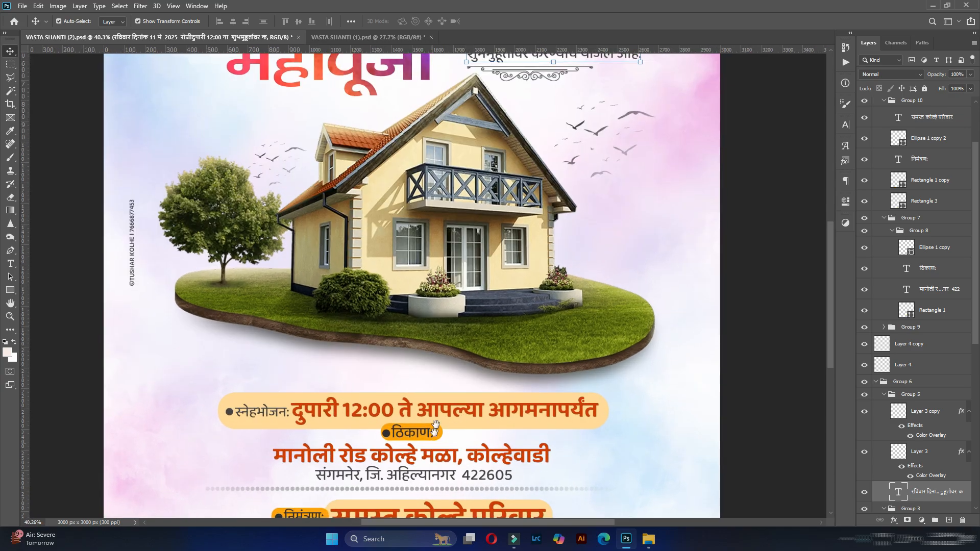
{"action": "left_click_drag", "start_coordinate": [434, 432], "coordinate": [447, 339]}
{"action": "scroll", "coordinate": [386, 340], "scroll_direction": "up", "scroll_amount": 2}
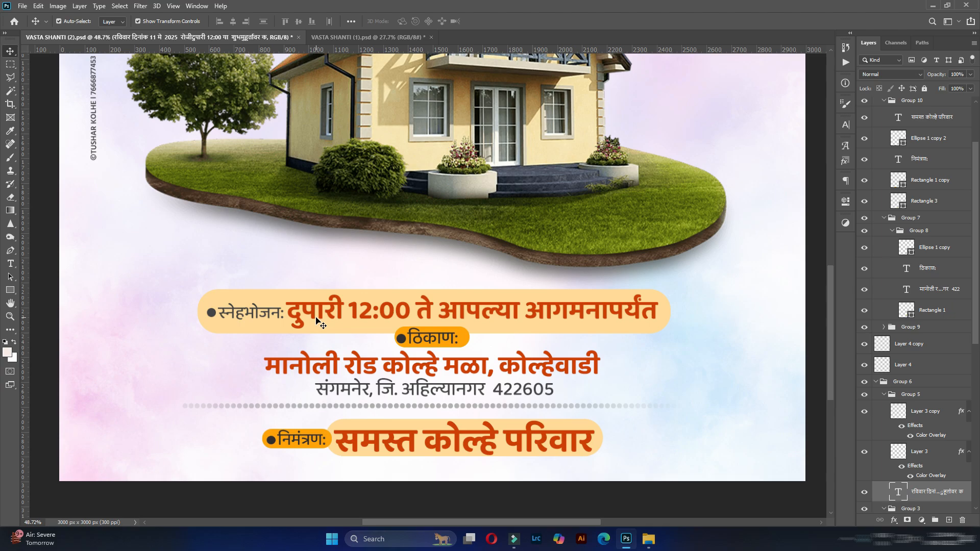
{"action": "scroll", "coordinate": [535, 263], "scroll_direction": "down", "scroll_amount": 5}
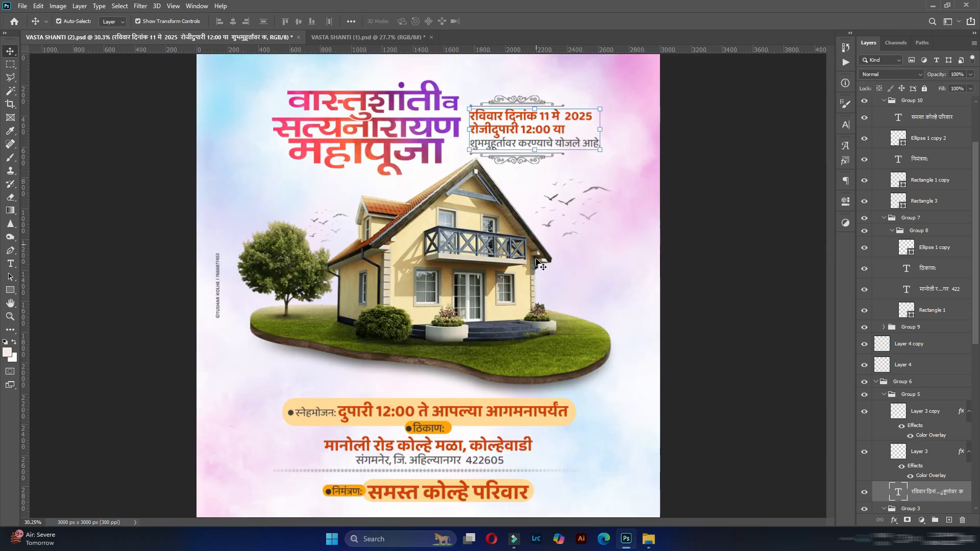
- Open 23.psd from File Explorer and view its invitation design
{"action": "left_click", "coordinate": [648, 538]}
{"action": "double_click", "coordinate": [721, 139]}
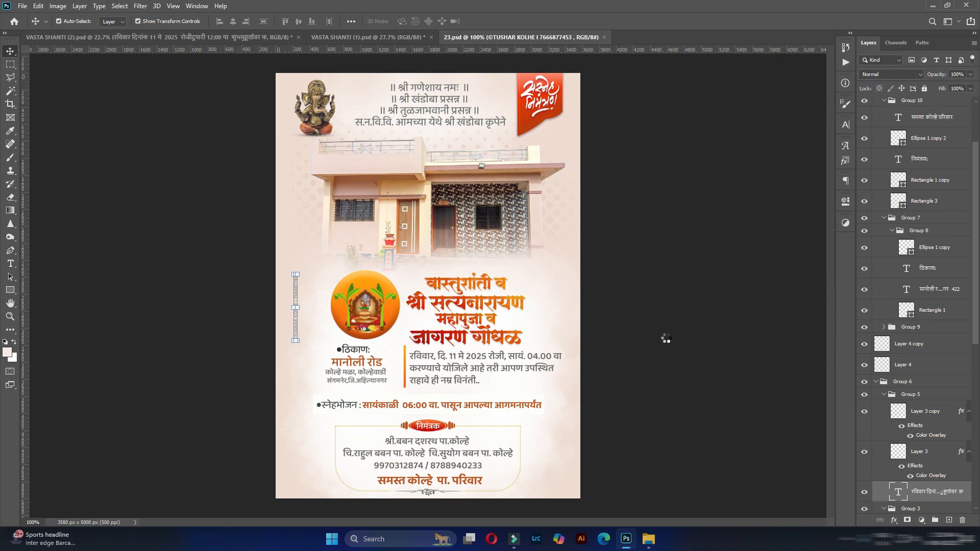
{"action": "scroll", "coordinate": [387, 163], "scroll_direction": "up", "scroll_amount": 2}
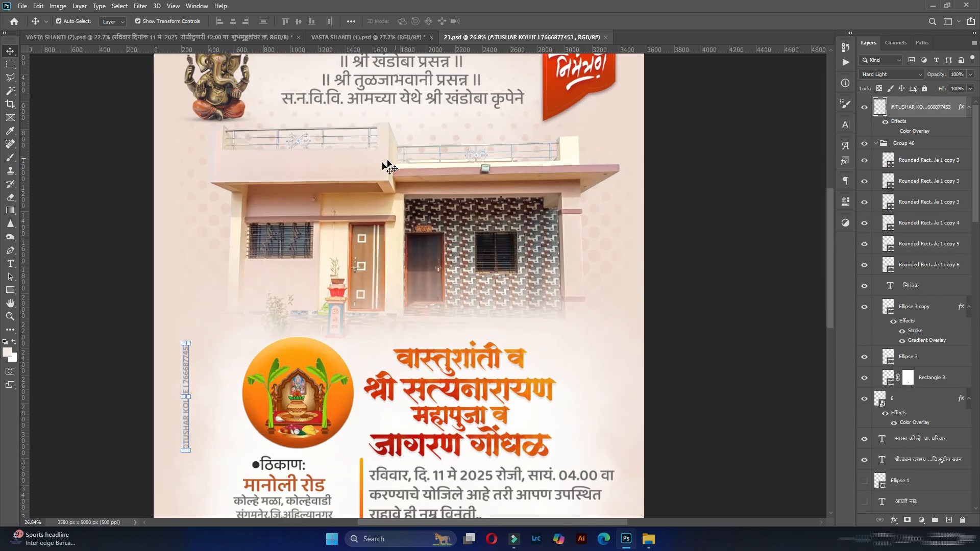
- Select the house photo on Layer 7 and toggle its Camera Raw Filter smart filter to compare the effect
{"action": "left_click", "coordinate": [626, 267]}
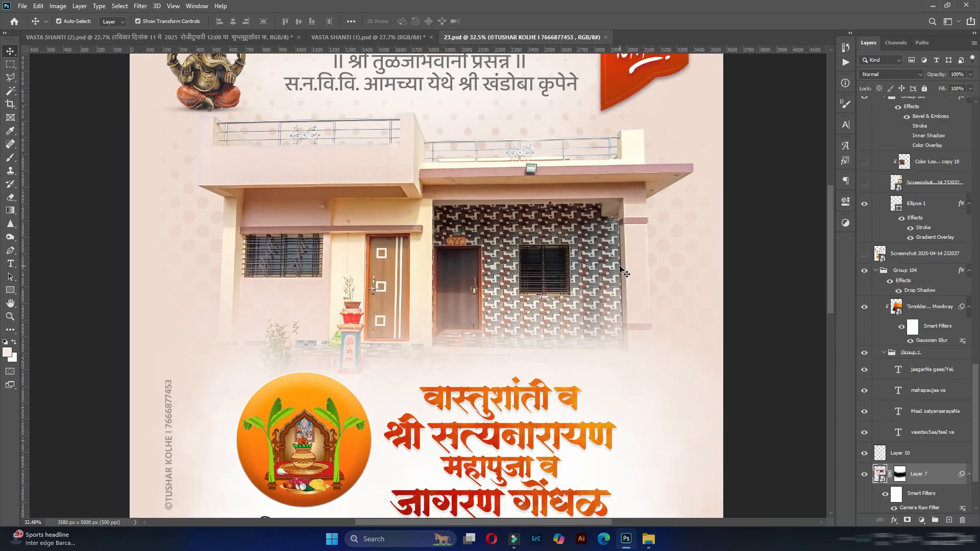
{"action": "scroll", "coordinate": [872, 384], "scroll_direction": "down", "scroll_amount": 2}
{"action": "left_click", "coordinate": [894, 424]}
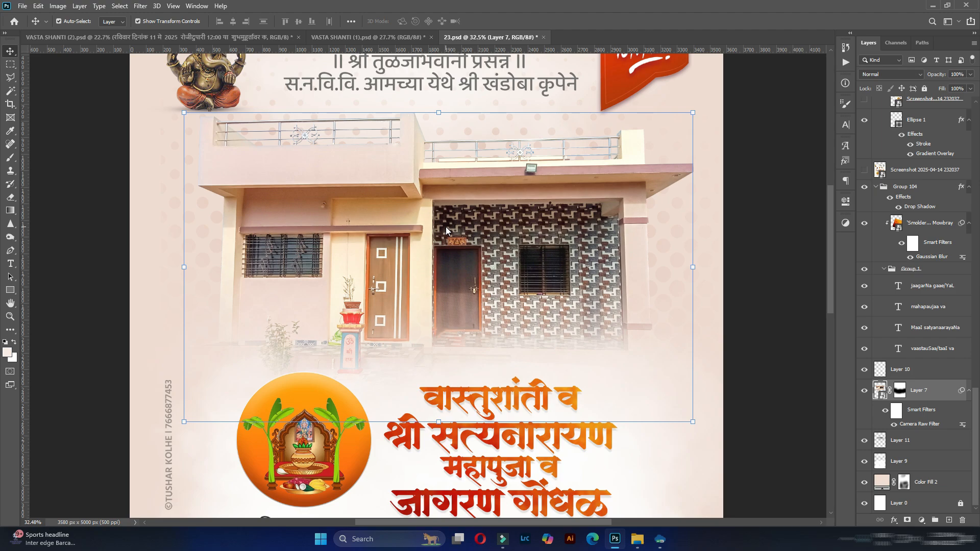
- Open the original house photo IMG20250507084057.jpg from the Downloads folder in Adobe Photoshop 2020 and examine it up close
{"action": "left_click", "coordinate": [638, 538]}
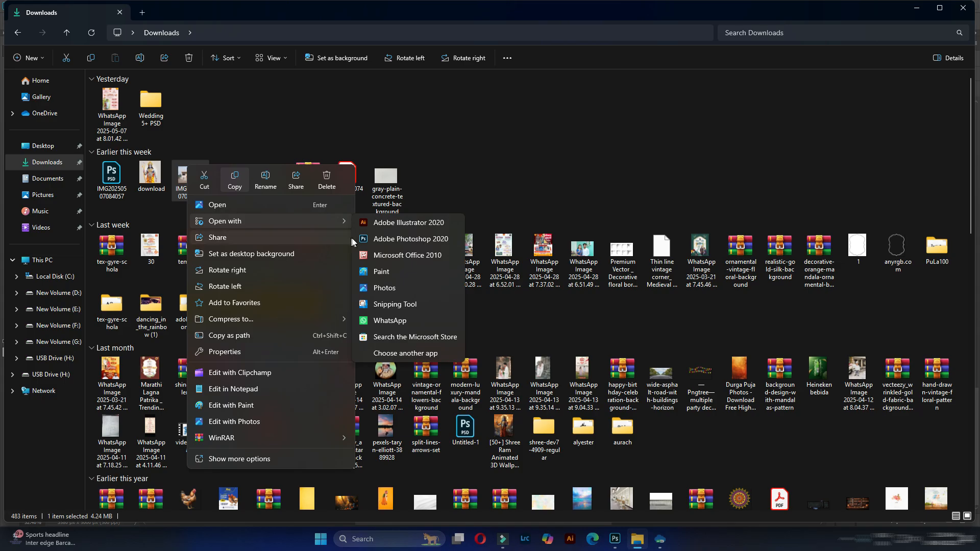
{"action": "left_click", "coordinate": [369, 237]}
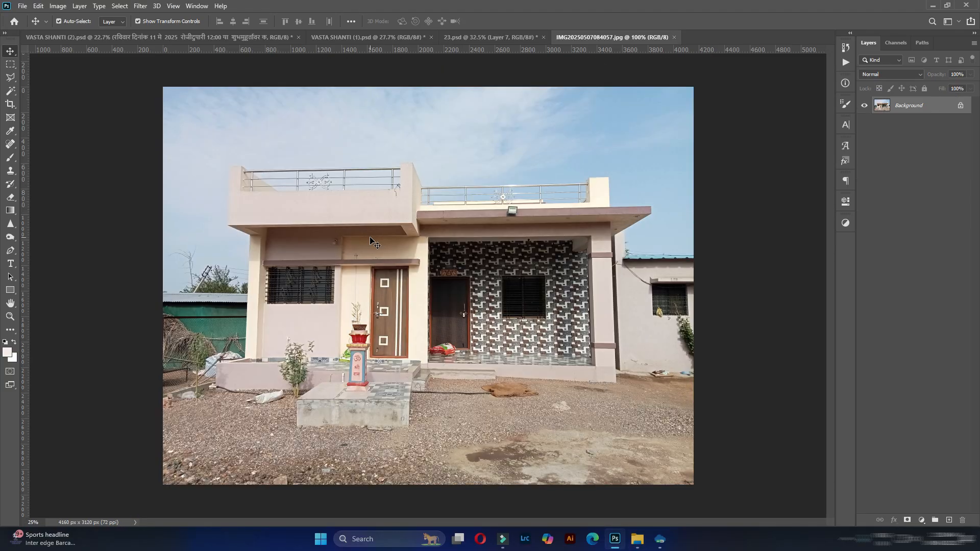
{"action": "scroll", "coordinate": [470, 277], "scroll_direction": "up", "scroll_amount": 4}
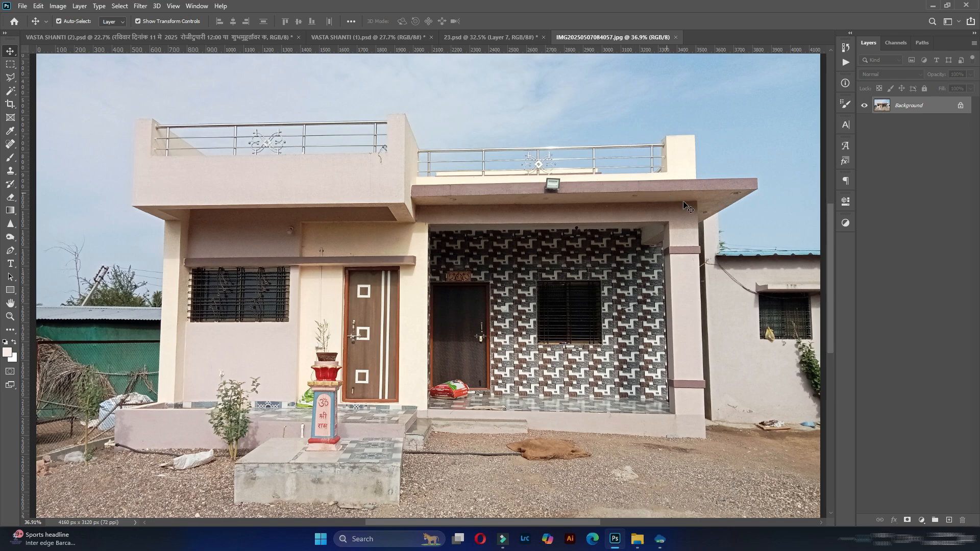
{"action": "scroll", "coordinate": [415, 477], "scroll_direction": "up", "scroll_amount": 3}
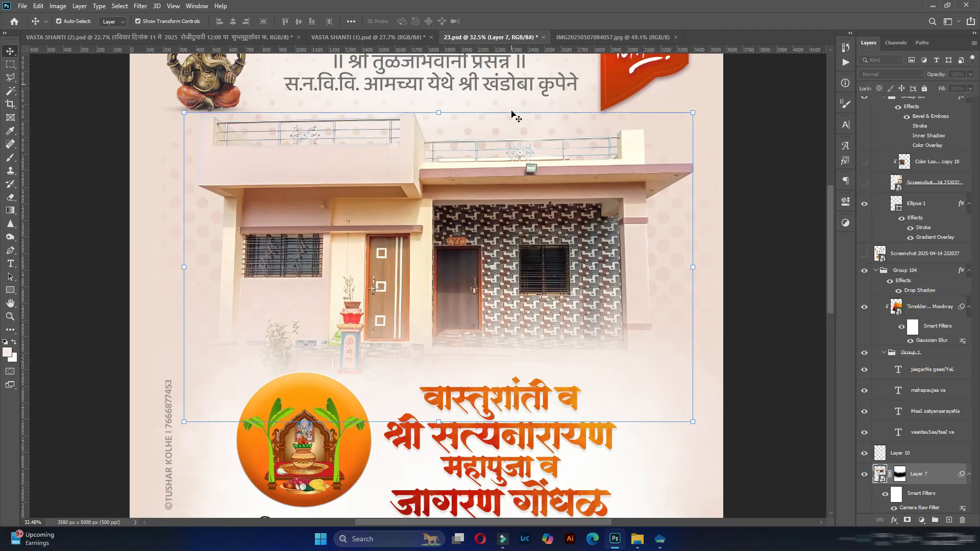
- Compare the retouched house in 23.psd with the original photo by switching between the two documents at matching magnifications
{"action": "left_click", "coordinate": [490, 37]}
{"action": "scroll", "coordinate": [427, 347], "scroll_direction": "up", "scroll_amount": 2}
{"action": "scroll", "coordinate": [427, 347], "scroll_direction": "up", "scroll_amount": 1}
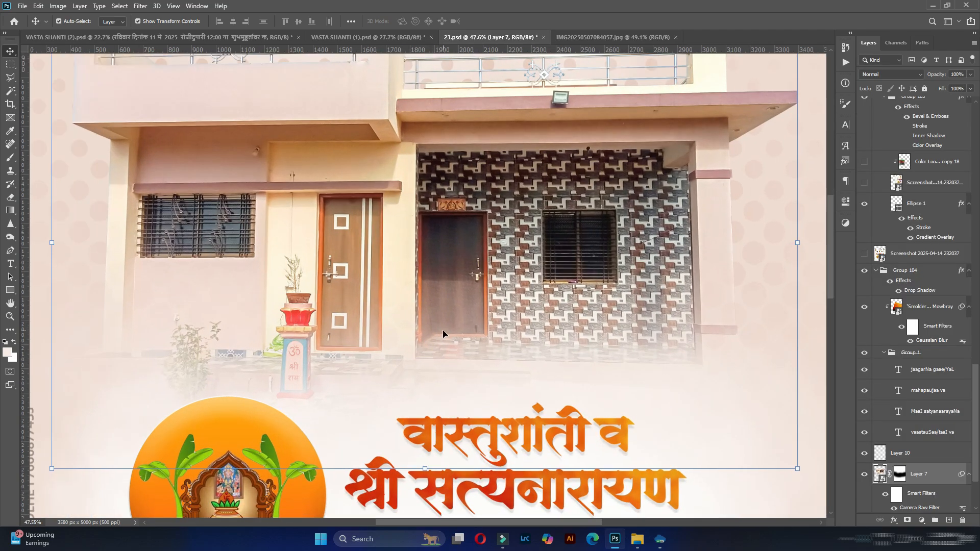
{"action": "key", "text": "ctrl+Tab"}
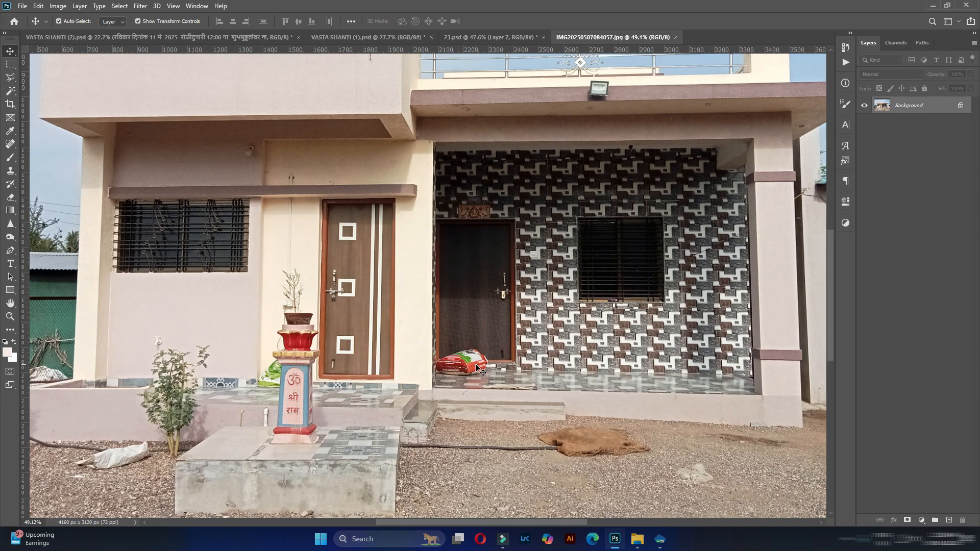
{"action": "left_click", "coordinate": [495, 38]}
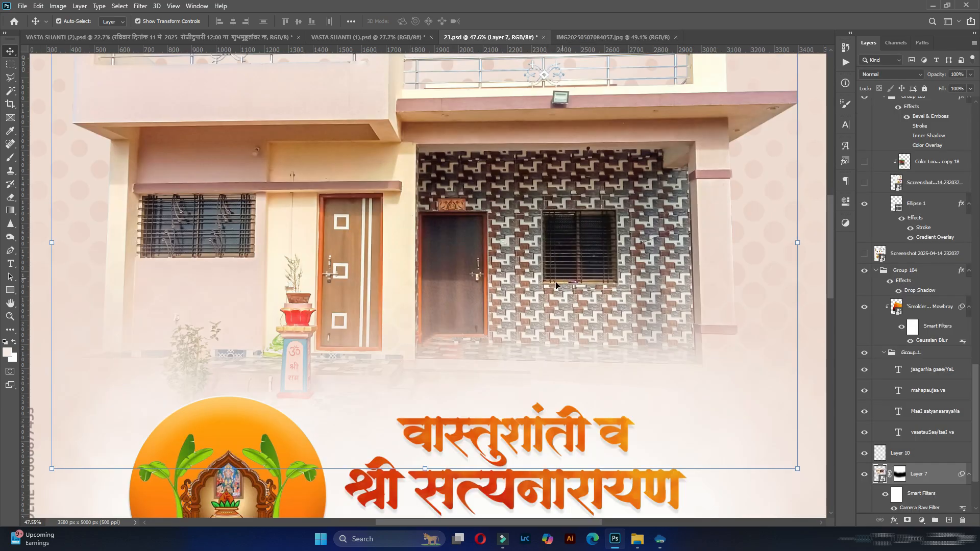
{"action": "scroll", "coordinate": [472, 338], "scroll_direction": "down", "scroll_amount": 2}
{"action": "scroll", "coordinate": [463, 344], "scroll_direction": "up", "scroll_amount": 1}
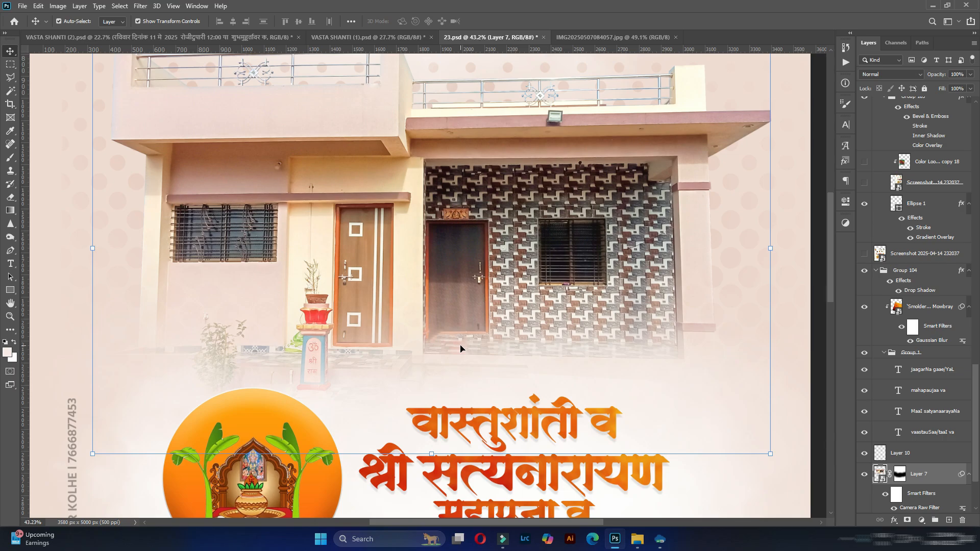
{"action": "left_click", "coordinate": [638, 36]}
{"action": "scroll", "coordinate": [473, 165], "scroll_direction": "down", "scroll_amount": 5}
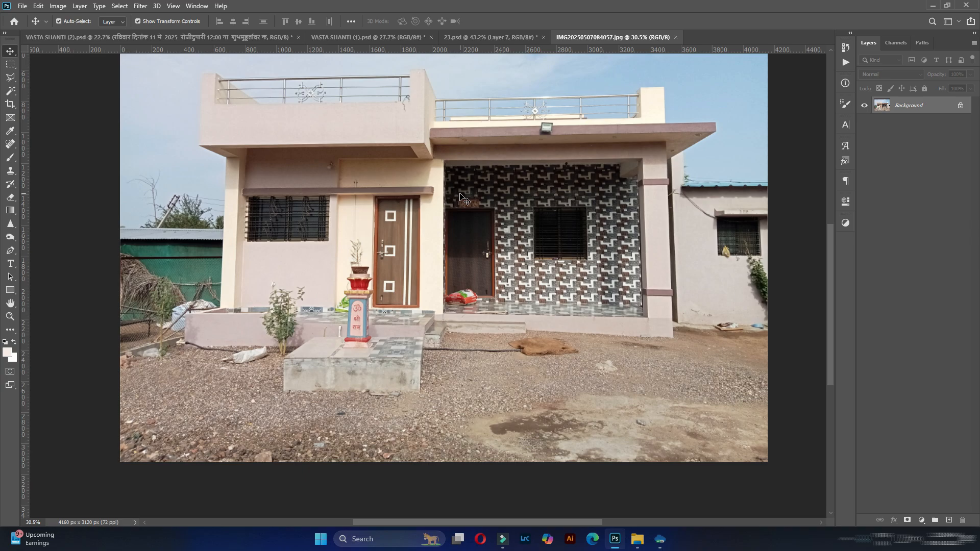
{"action": "left_click", "coordinate": [495, 33]}
{"action": "scroll", "coordinate": [497, 200], "scroll_direction": "down", "scroll_amount": 3}
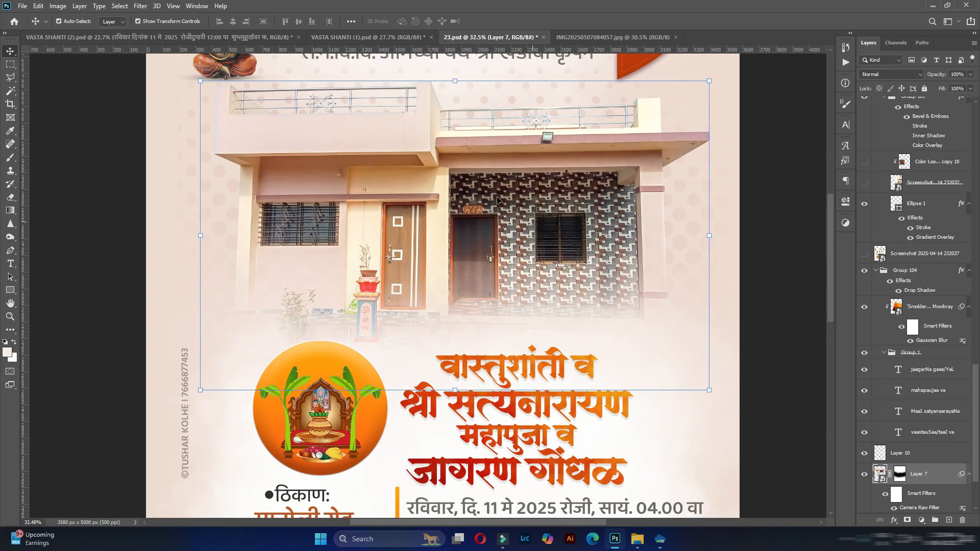
{"action": "scroll", "coordinate": [498, 200], "scroll_direction": "down", "scroll_amount": 2}
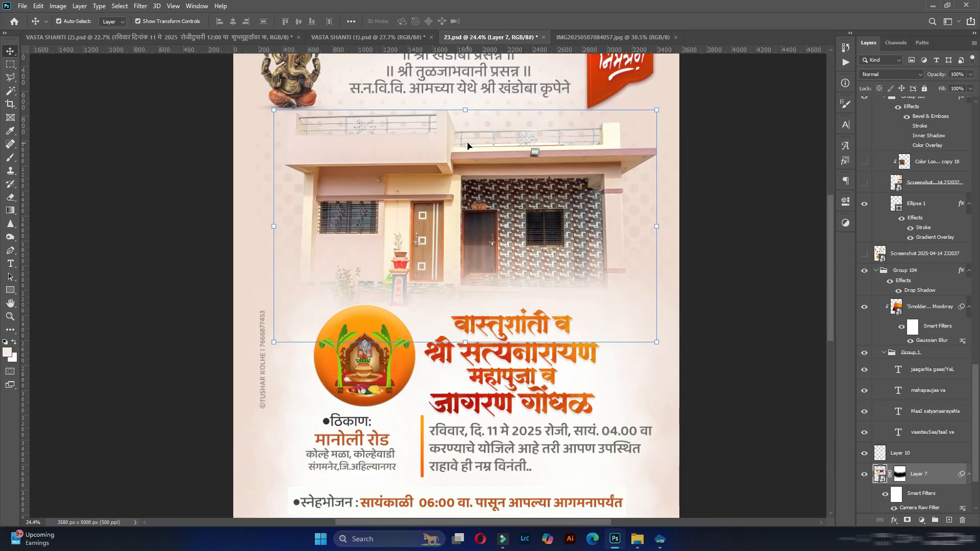
- Review the VASTA SHANTI (1), VASTA SHANTI (2) and 23.psd invitations by switching between their documents
{"action": "left_click", "coordinate": [357, 37]}
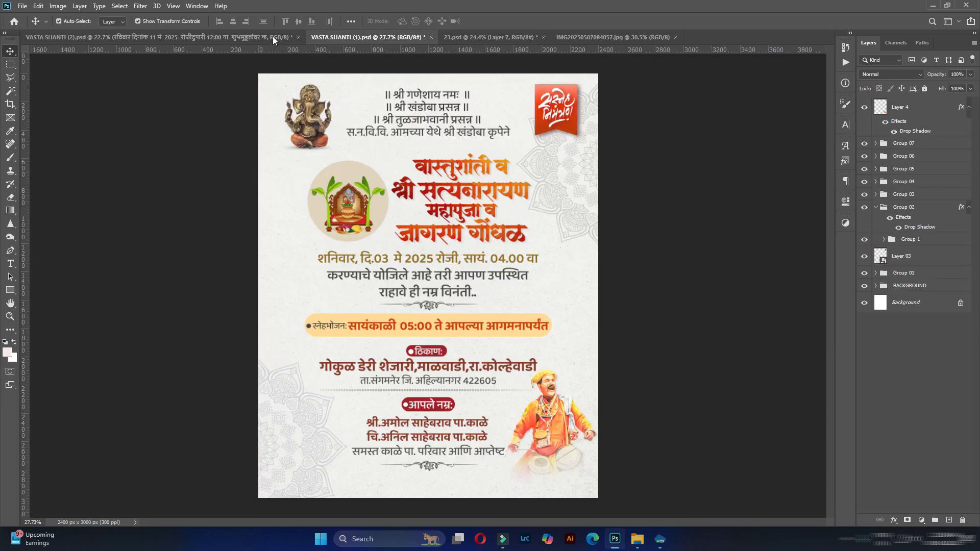
{"action": "left_click", "coordinate": [214, 37]}
{"action": "left_click", "coordinate": [370, 38]}
{"action": "left_click", "coordinate": [280, 36]}
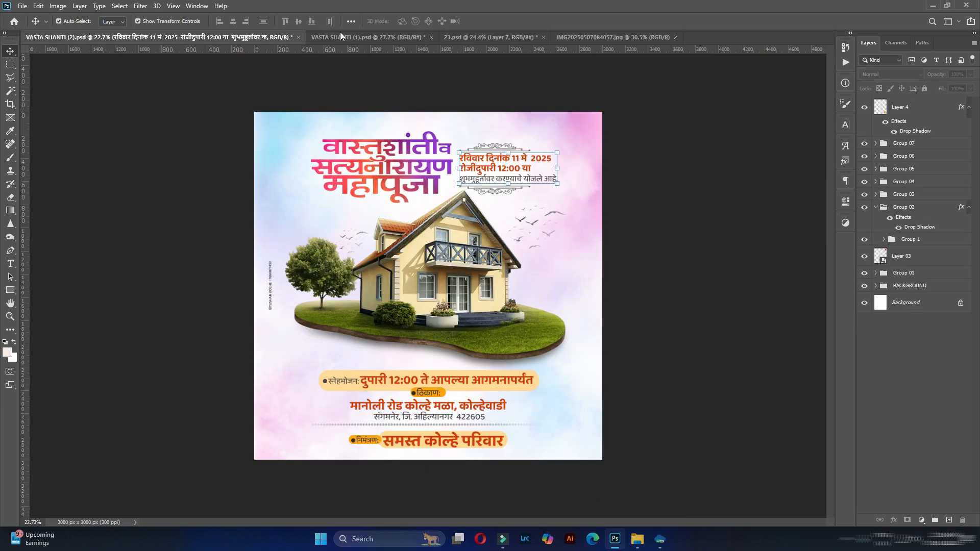
{"action": "left_click", "coordinate": [489, 38]}
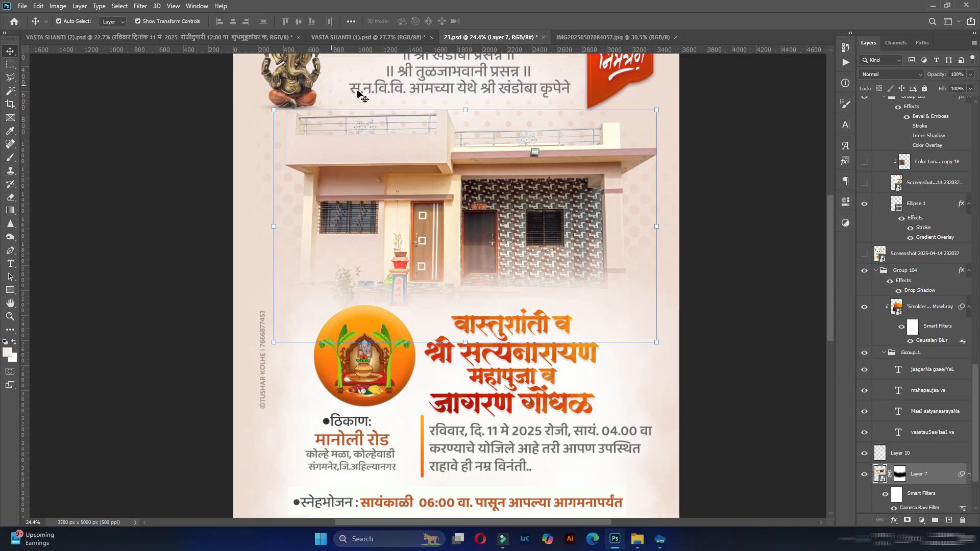
{"action": "left_click", "coordinate": [204, 38]}
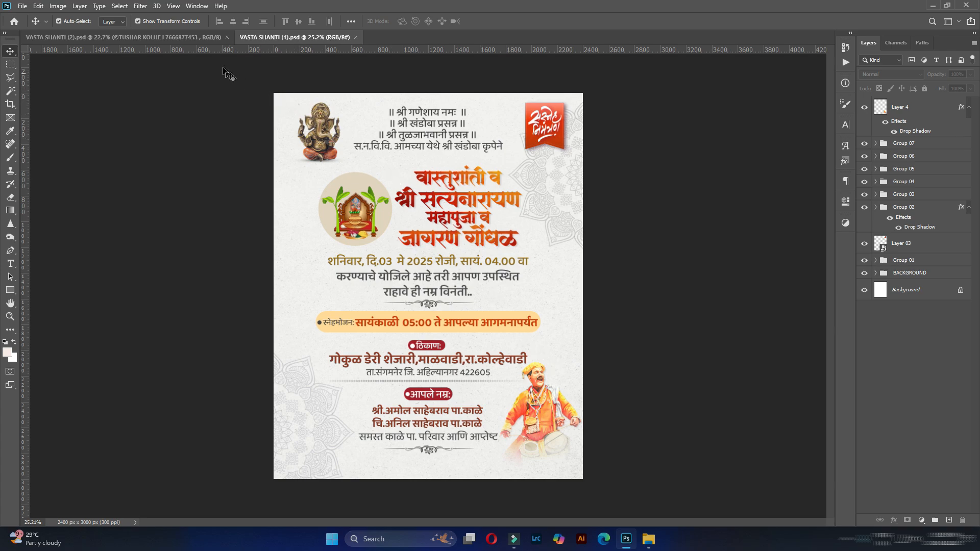
- Try to export the VASTA SHANTI (2) invitation as a JPG with the Export As command
{"action": "left_click", "coordinate": [209, 39]}
{"action": "left_click", "coordinate": [23, 6]}
{"action": "mouse_move", "coordinate": [55, 160]}
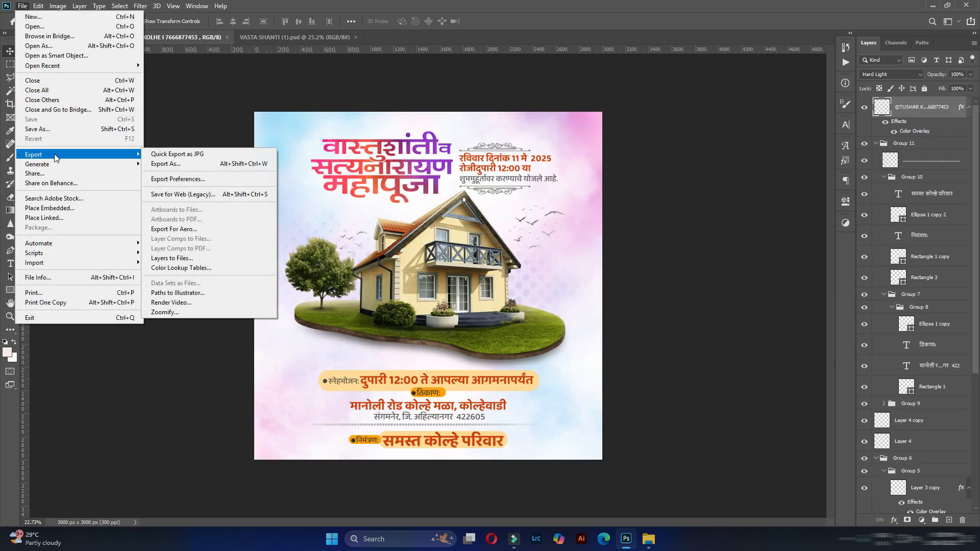
{"action": "left_click", "coordinate": [171, 164]}
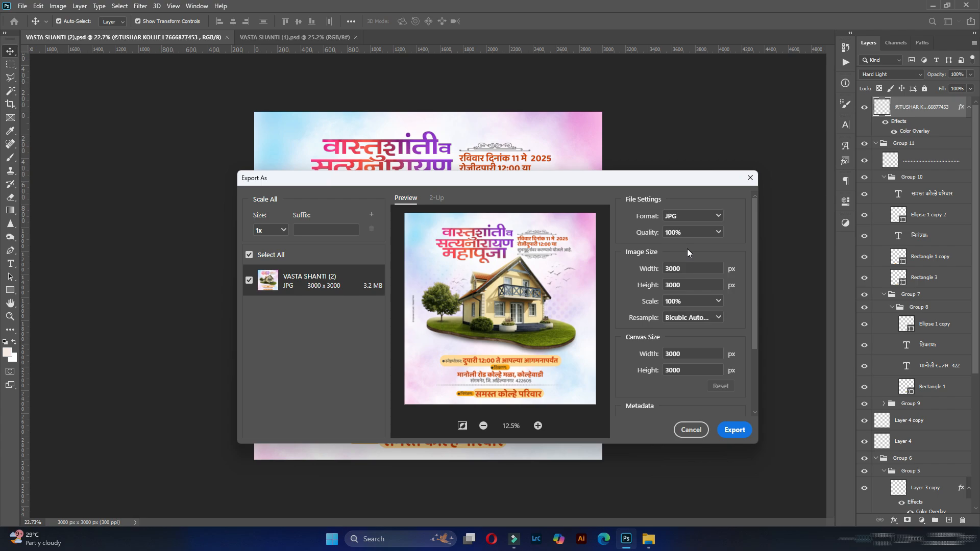
{"action": "left_click", "coordinate": [734, 431]}
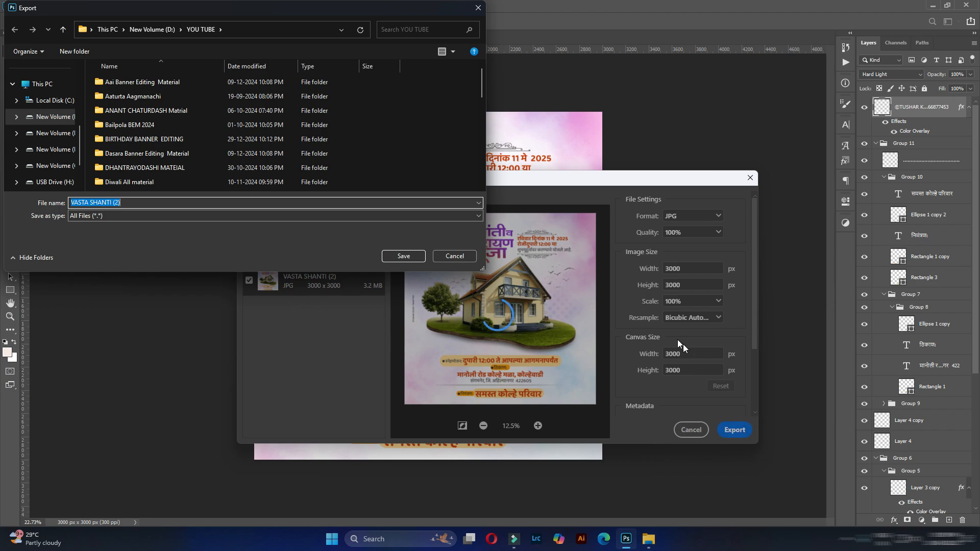
{"action": "key", "text": "Escape"}
{"action": "left_click", "coordinate": [691, 430]}
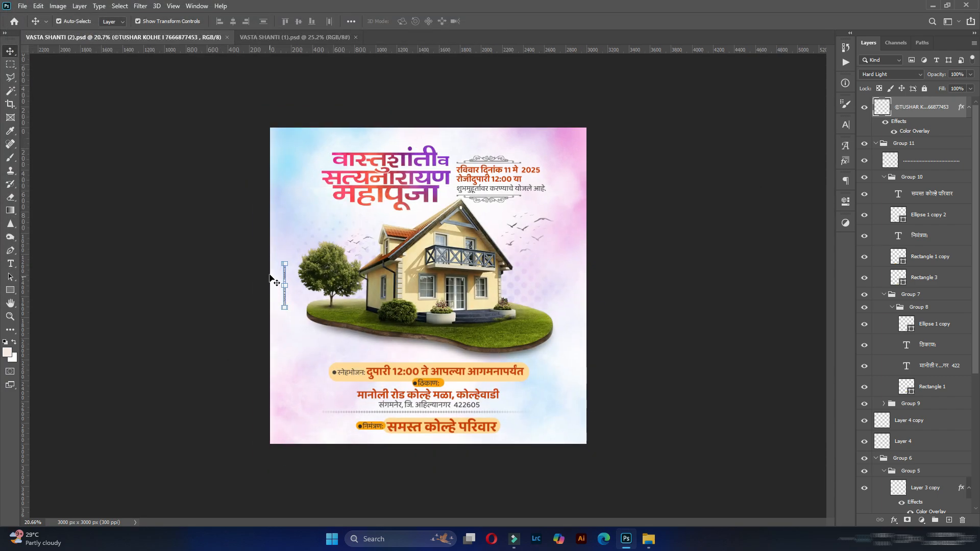
- Try to save a copy of the VASTA SHANTI (1) invitation in JPEG (*.JPG;*.JPEG;*.JPE) format with Save As
{"action": "left_click", "coordinate": [287, 36]}
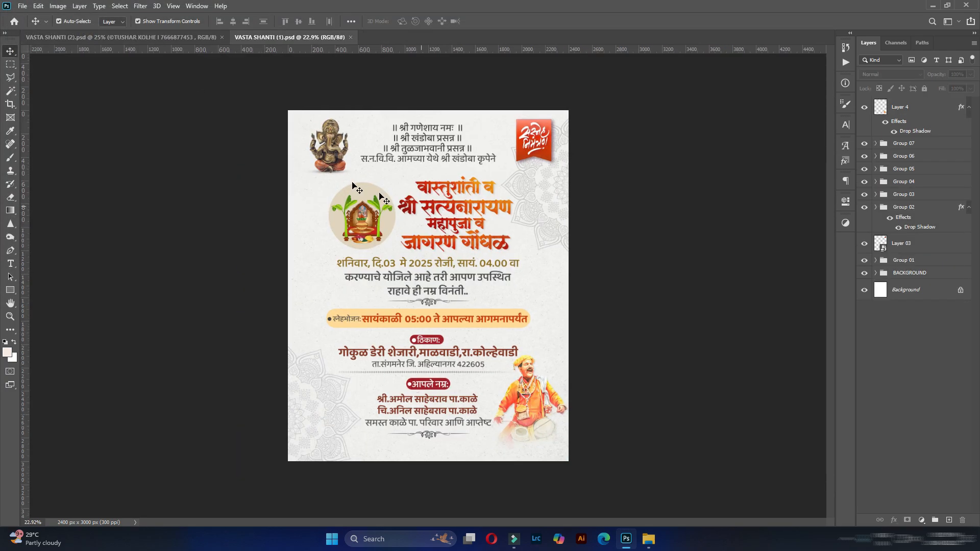
{"action": "left_click", "coordinate": [23, 5]}
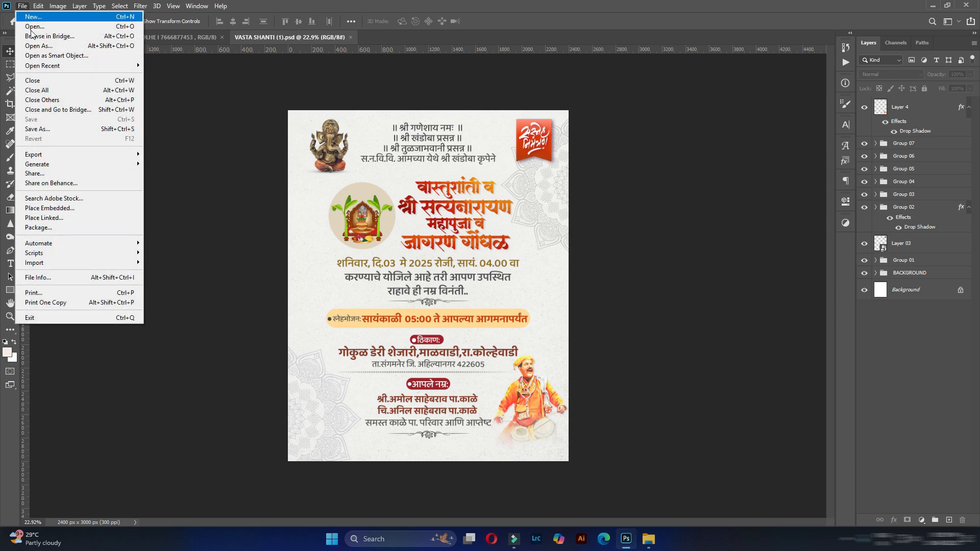
{"action": "left_click", "coordinate": [56, 132]}
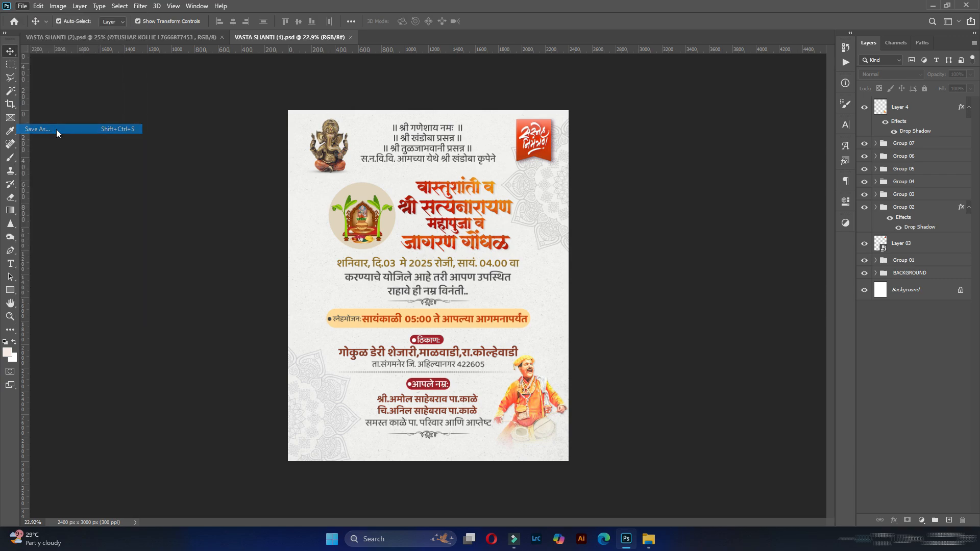
{"action": "left_click", "coordinate": [210, 215]}
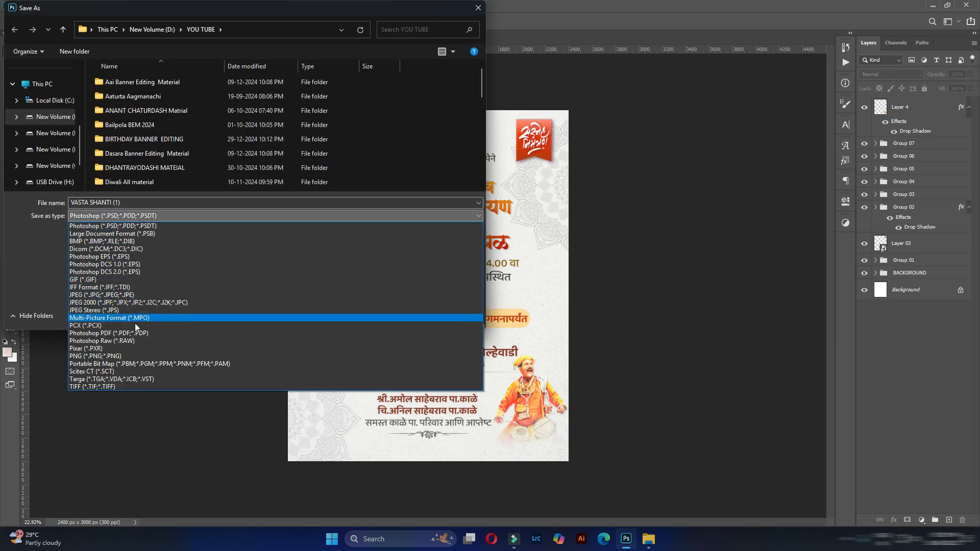
{"action": "left_click", "coordinate": [139, 310]}
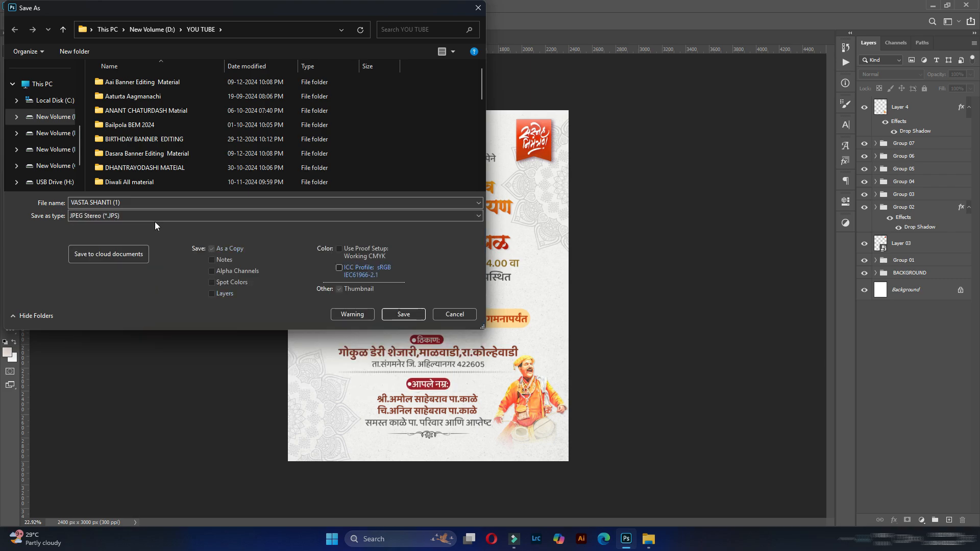
{"action": "left_click", "coordinate": [156, 216]}
{"action": "left_click", "coordinate": [146, 295]}
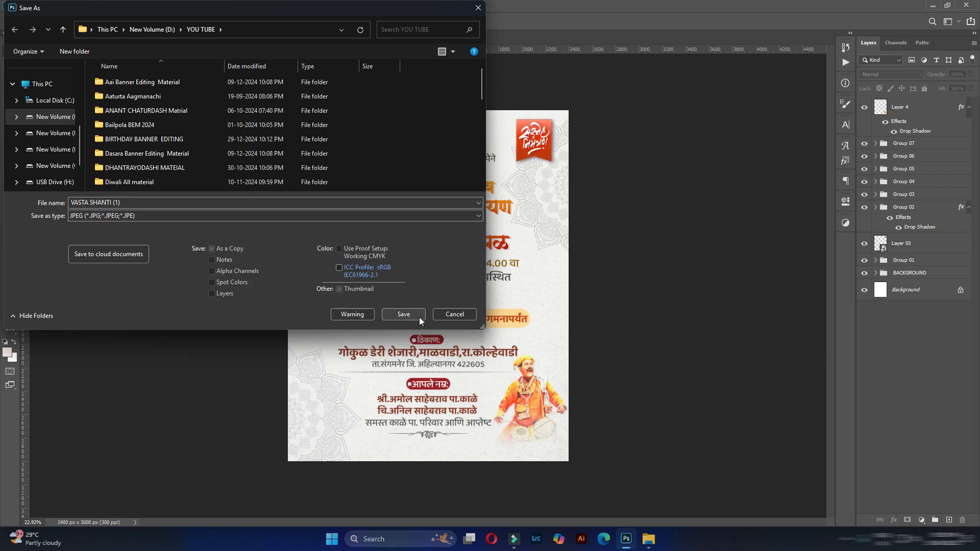
{"action": "left_click", "coordinate": [450, 314]}
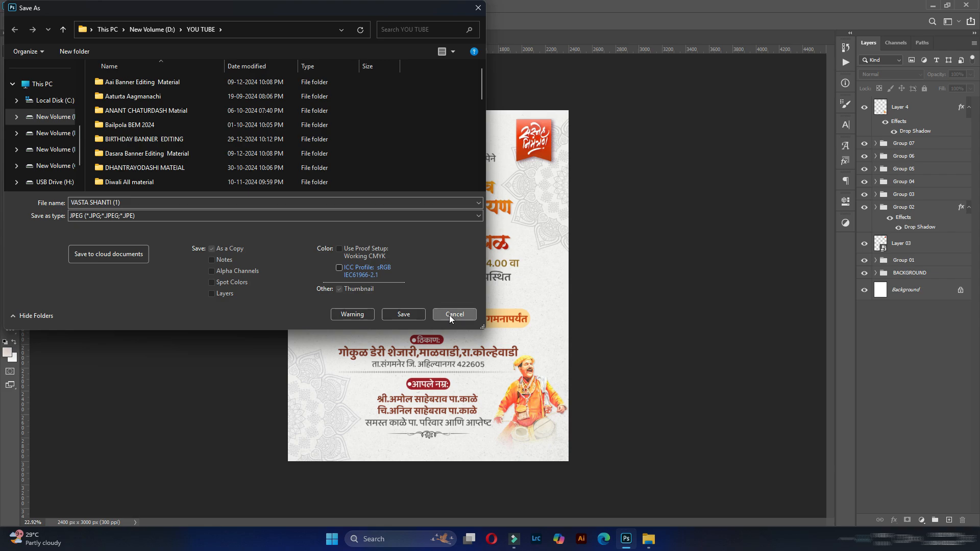